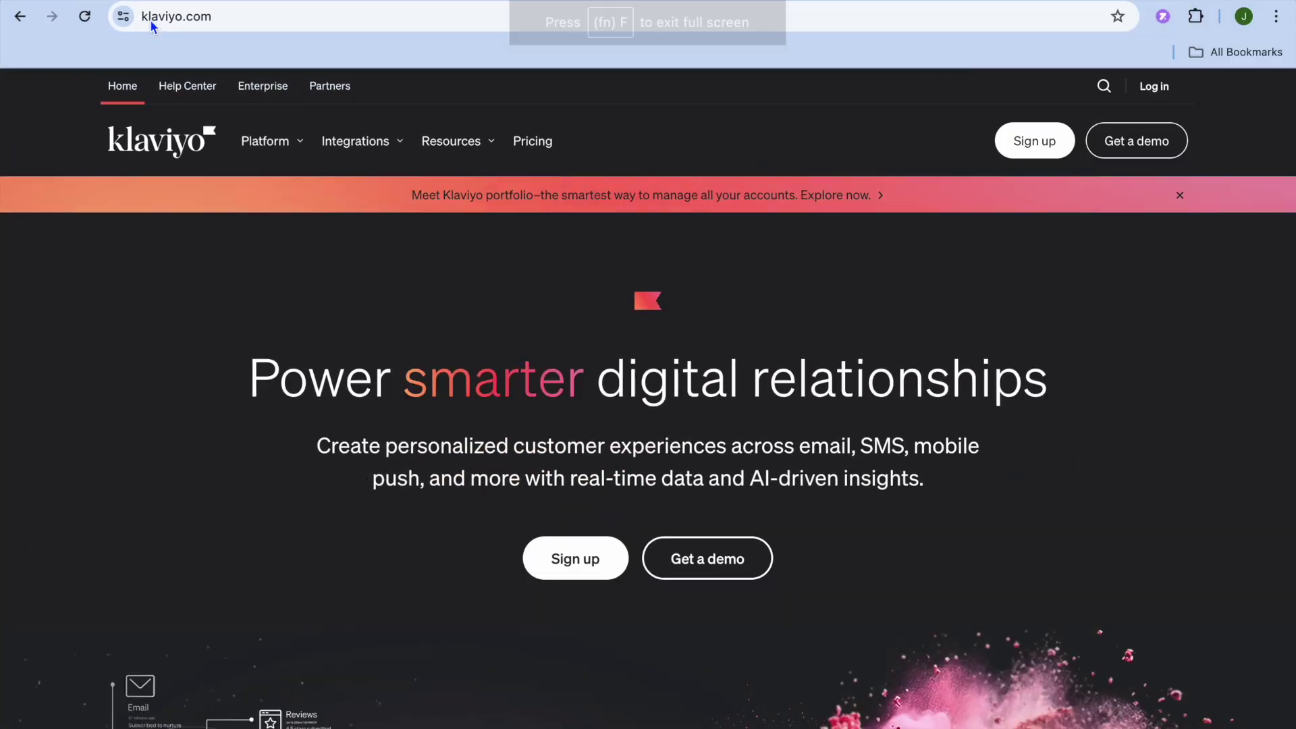
- Open the Campaigns list and start a new campaign with the default name and May 08, 2024 date
mouse_move(265, 141)
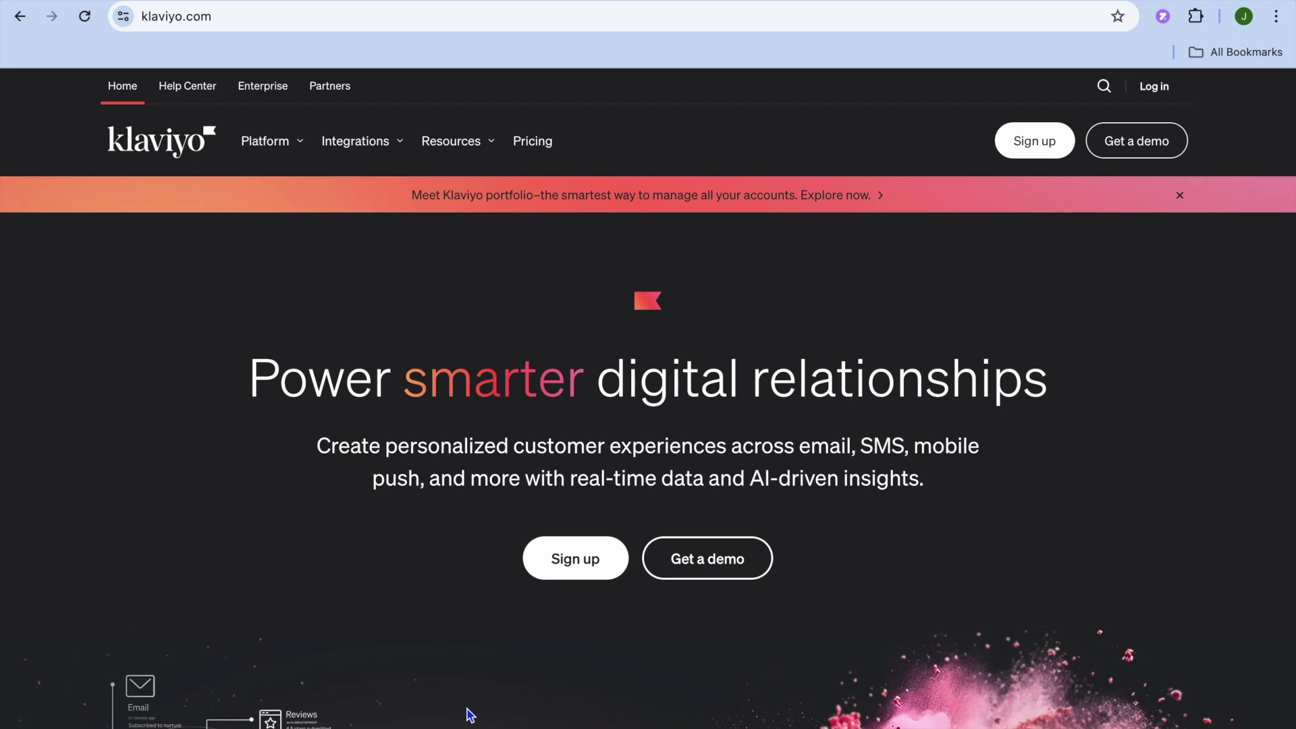
scroll(470, 715, down, 4)
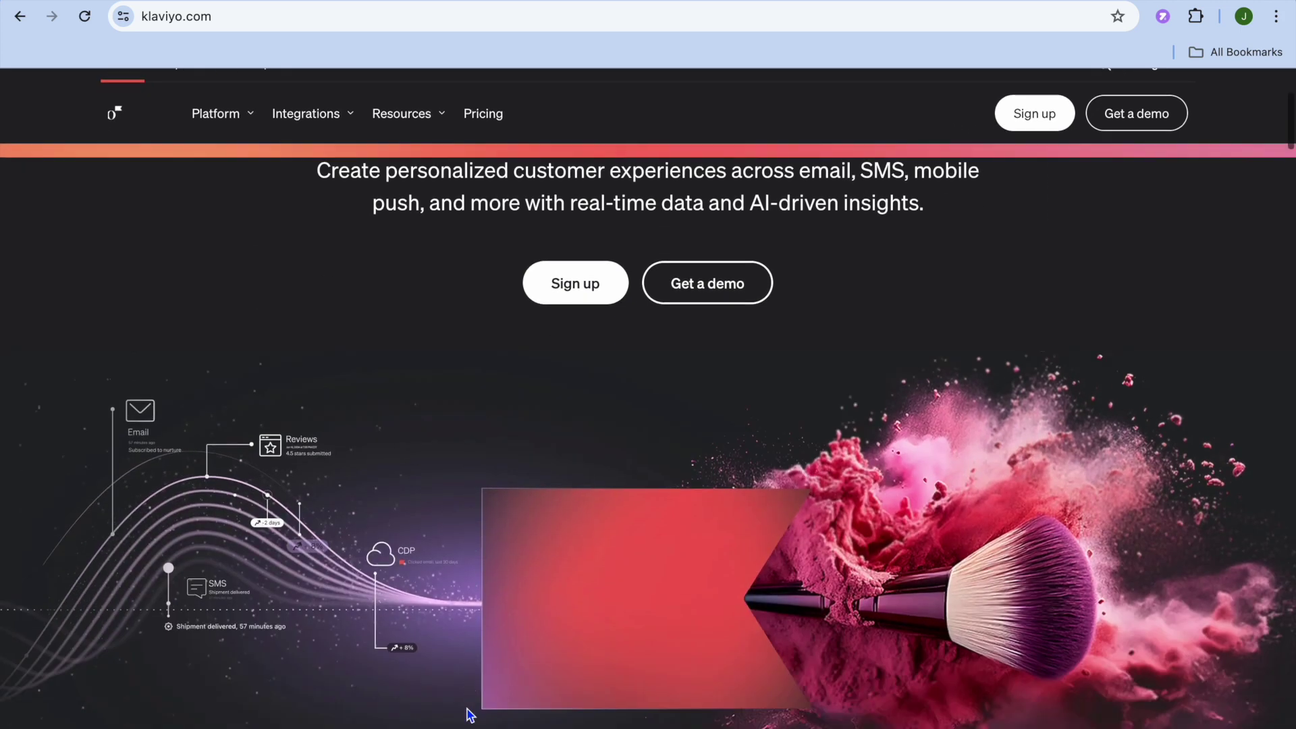
scroll(466, 712, up, 4)
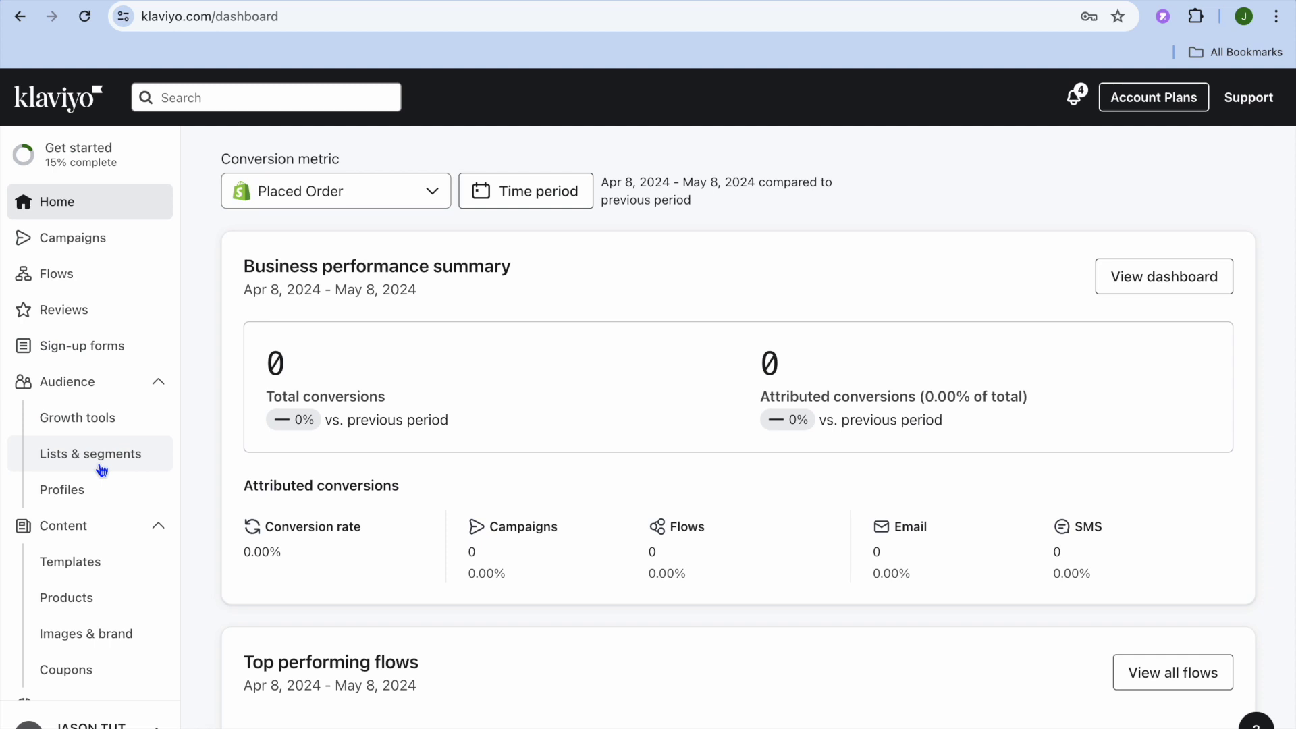
click(94, 245)
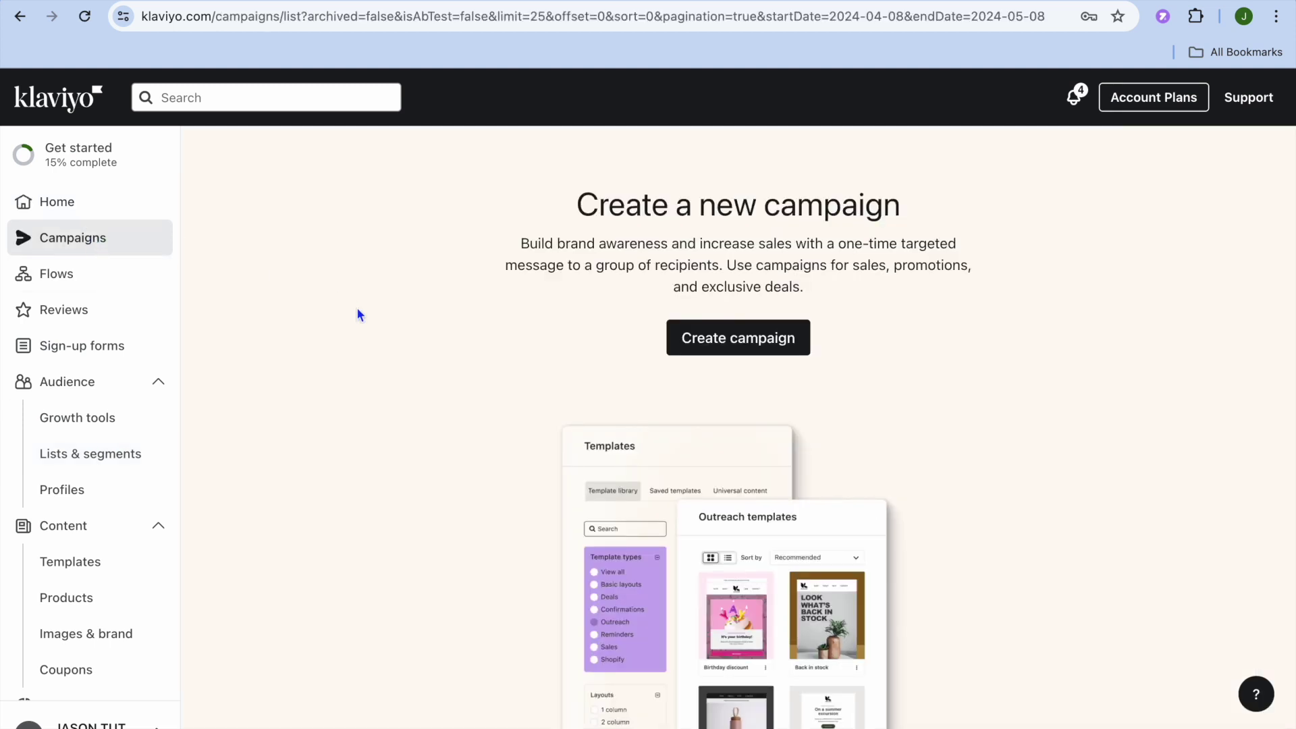
click(718, 343)
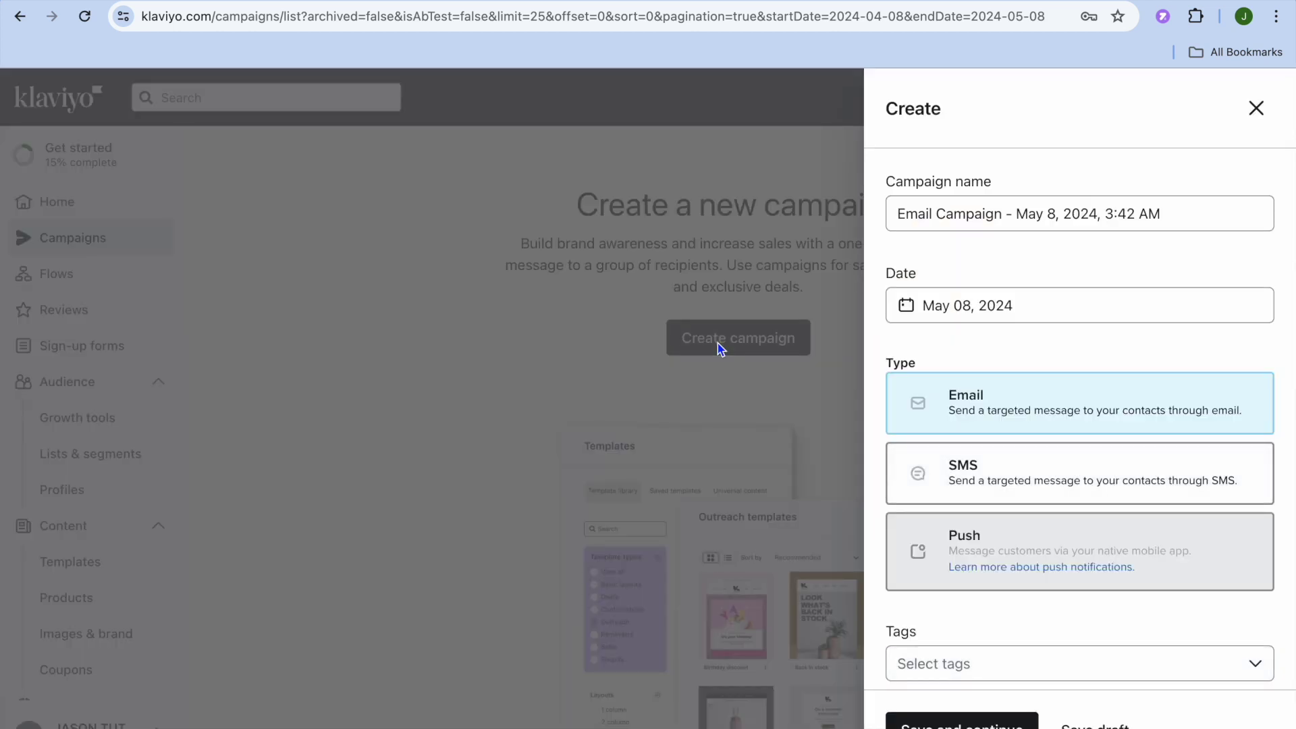
- Keep the default campaign name, the May 08, 2024 date and the Email type, then save and continue
click(963, 213)
click(1172, 217)
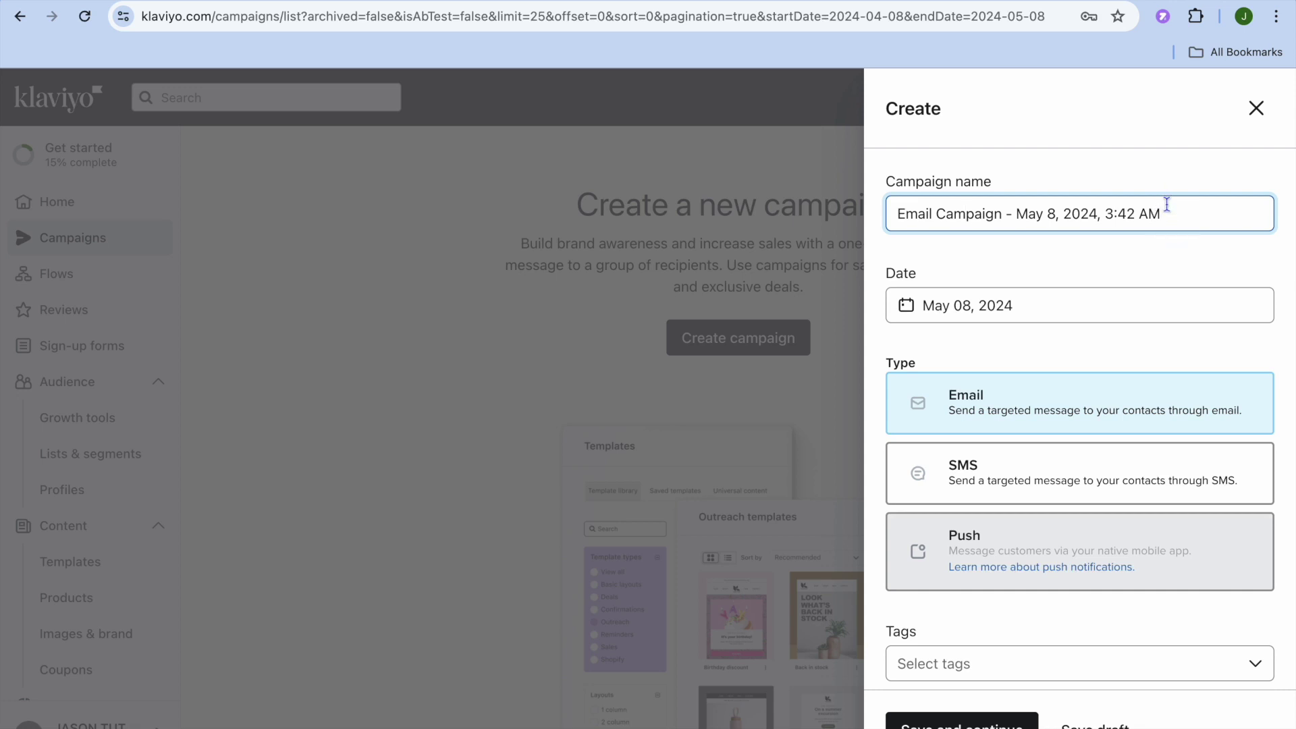
click(1015, 304)
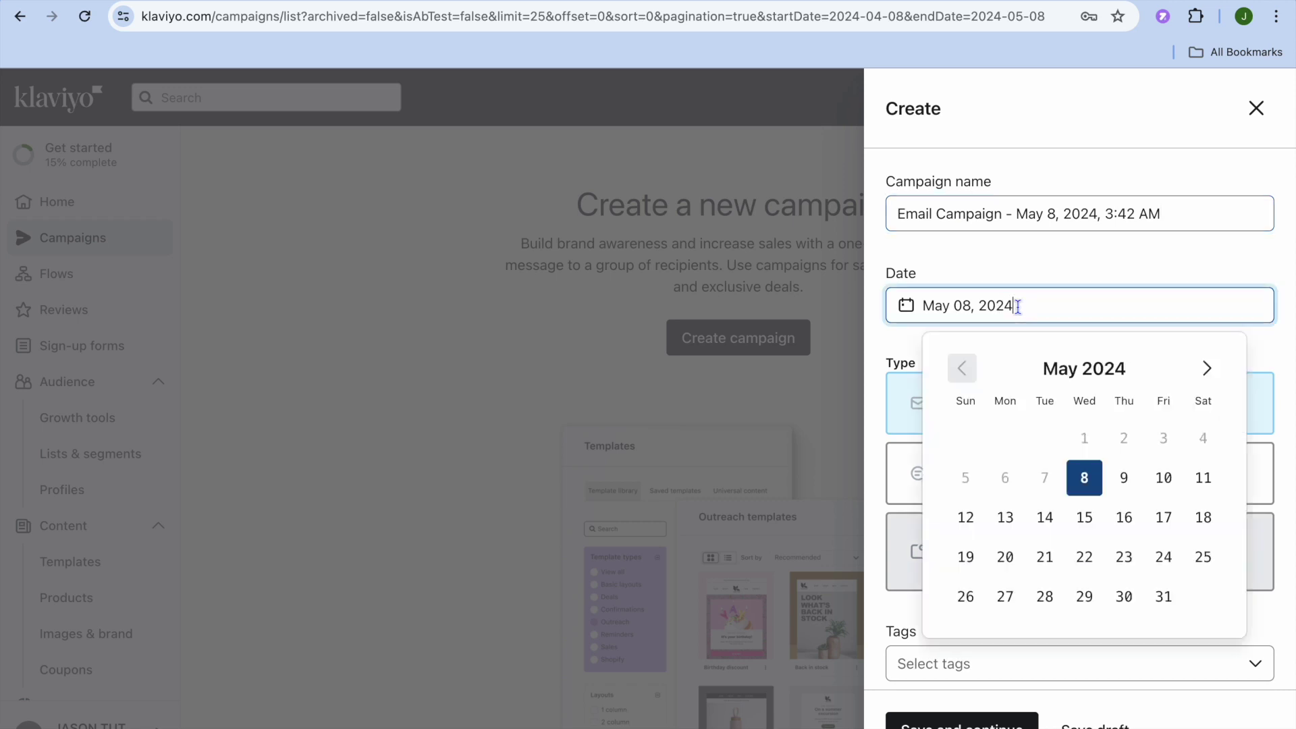
click(878, 363)
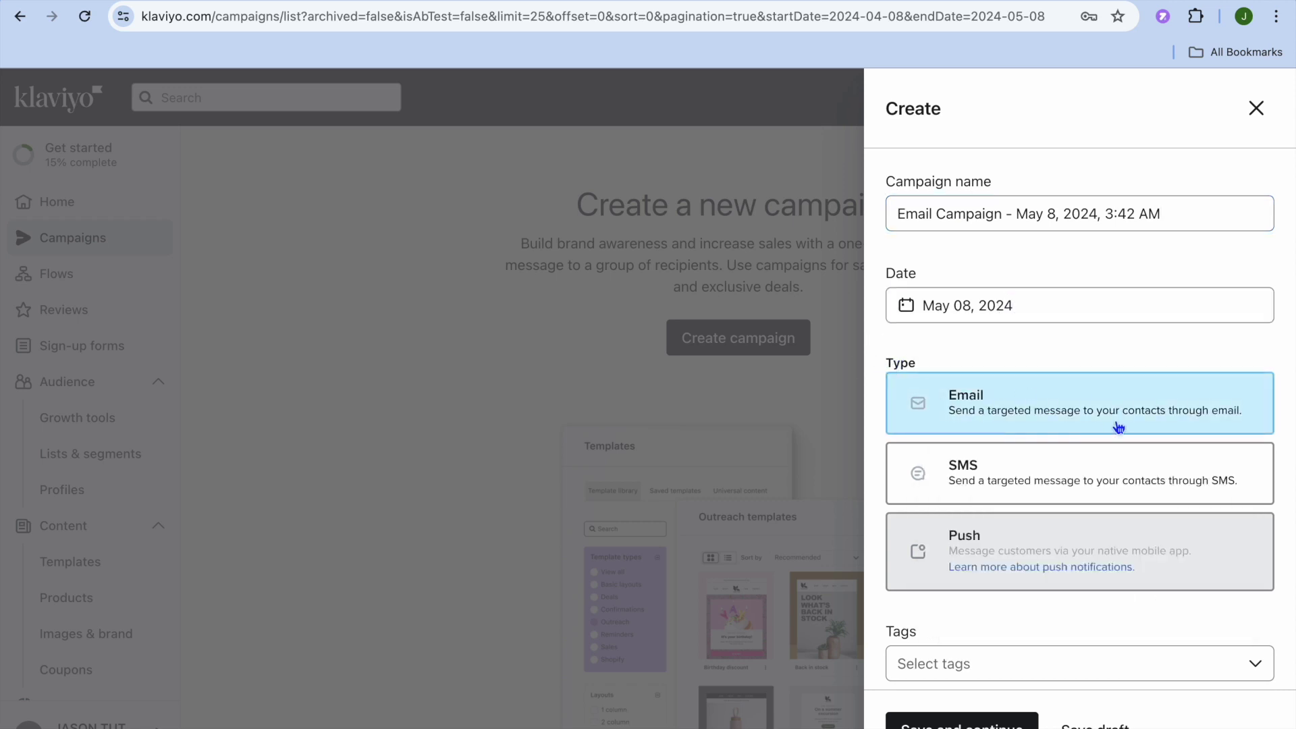
click(1053, 414)
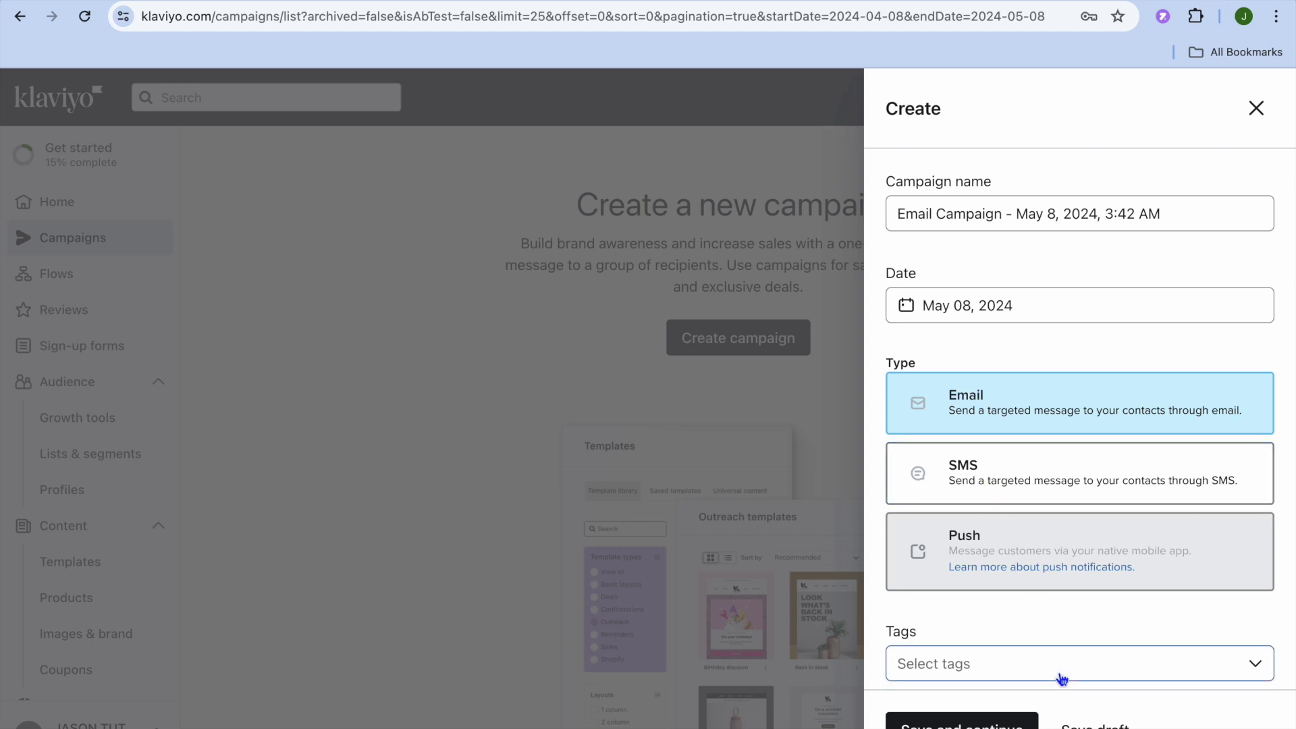
click(962, 722)
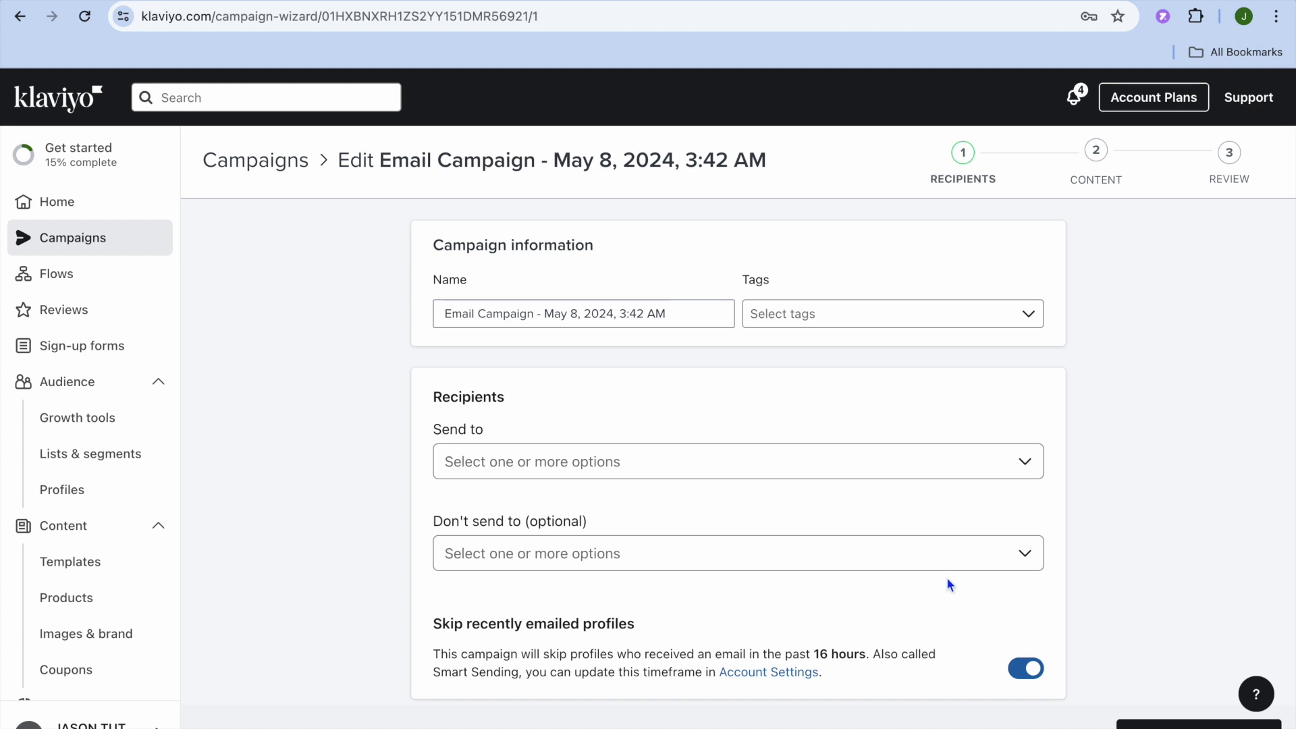
- Choose Email List and the New Subscribers segment as the campaign's recipients
click(1025, 464)
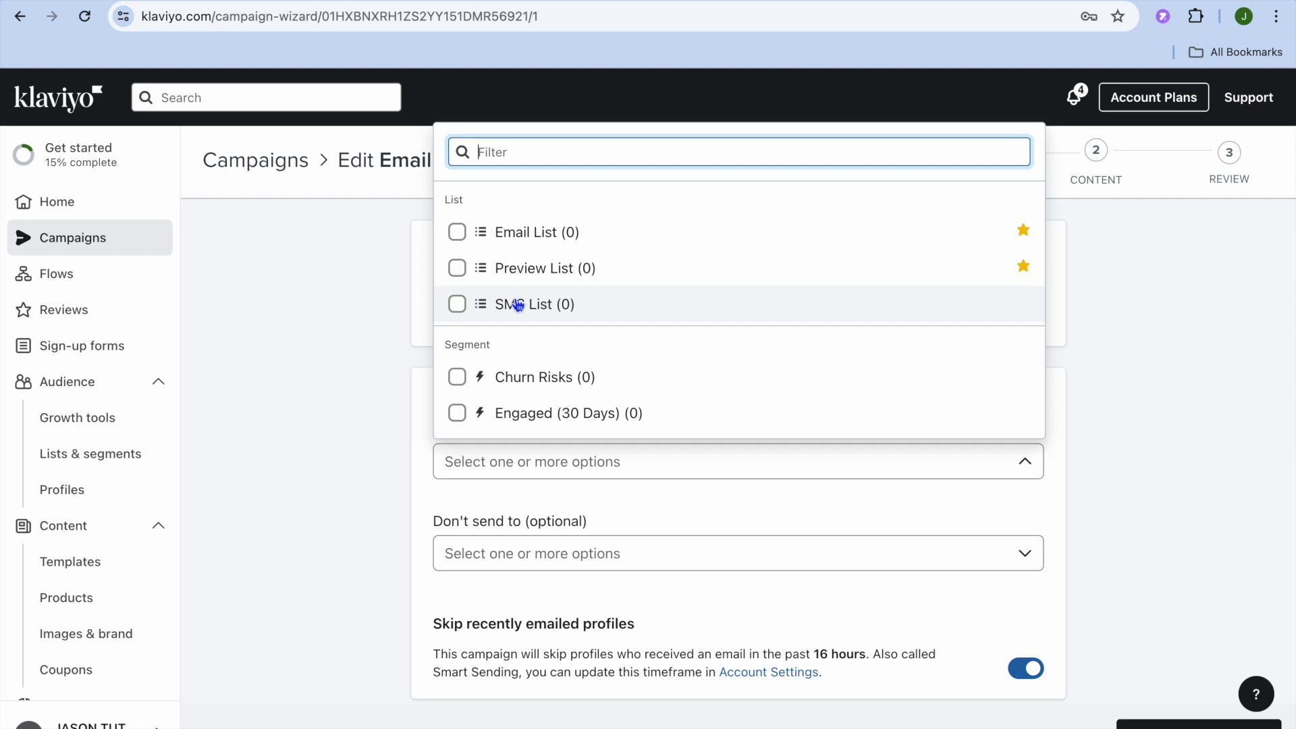
click(1015, 460)
click(1015, 460)
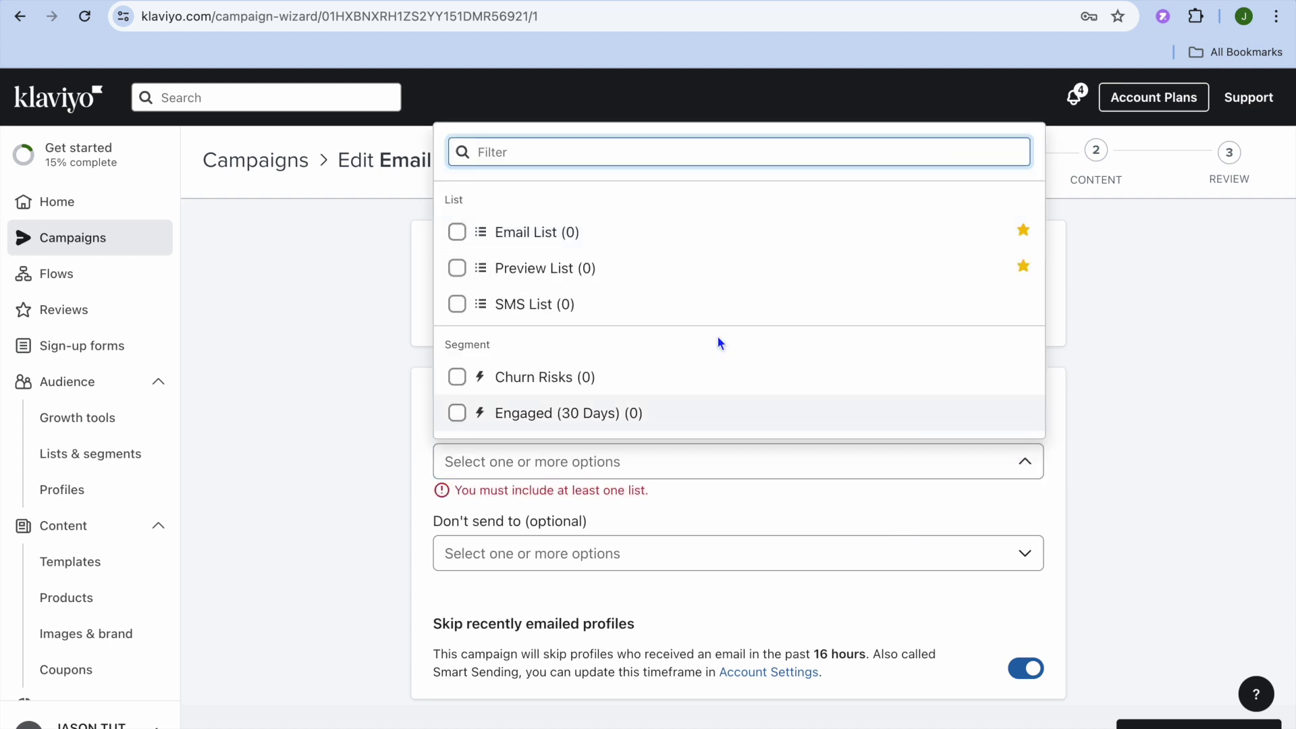
click(455, 232)
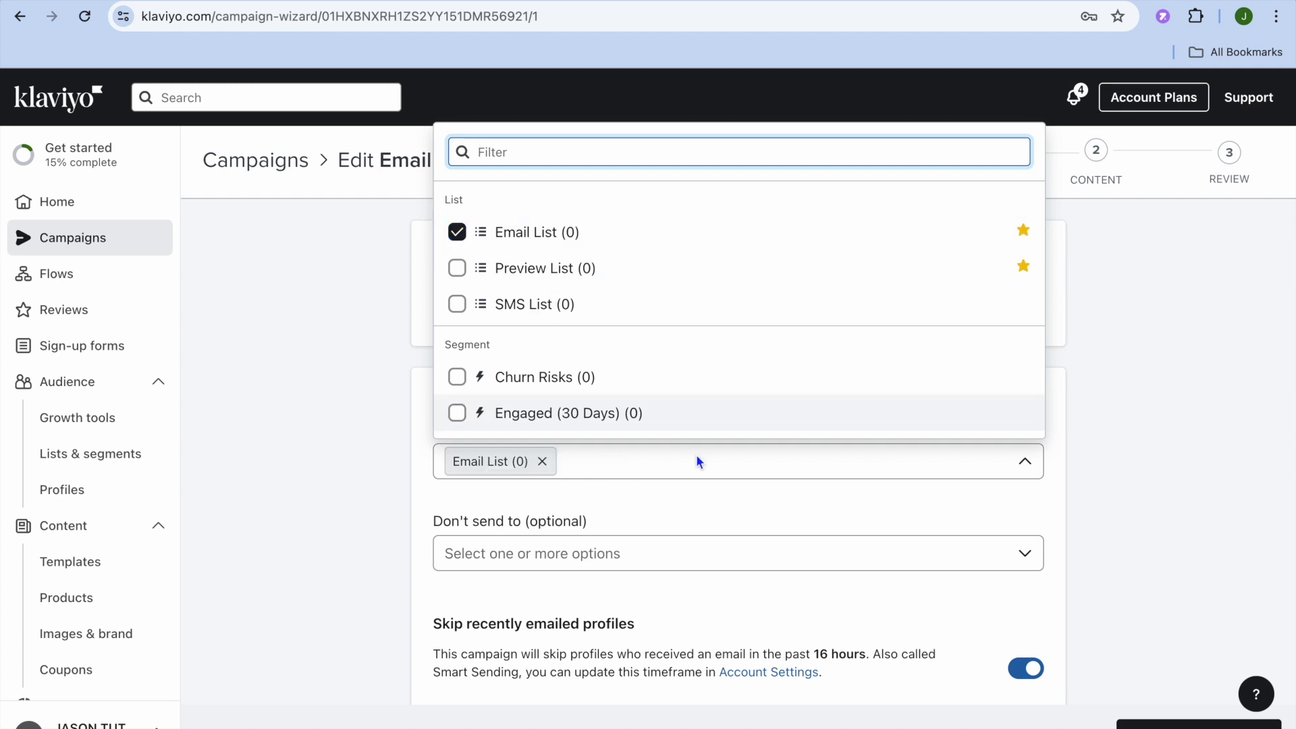
scroll(642, 388, down, 3)
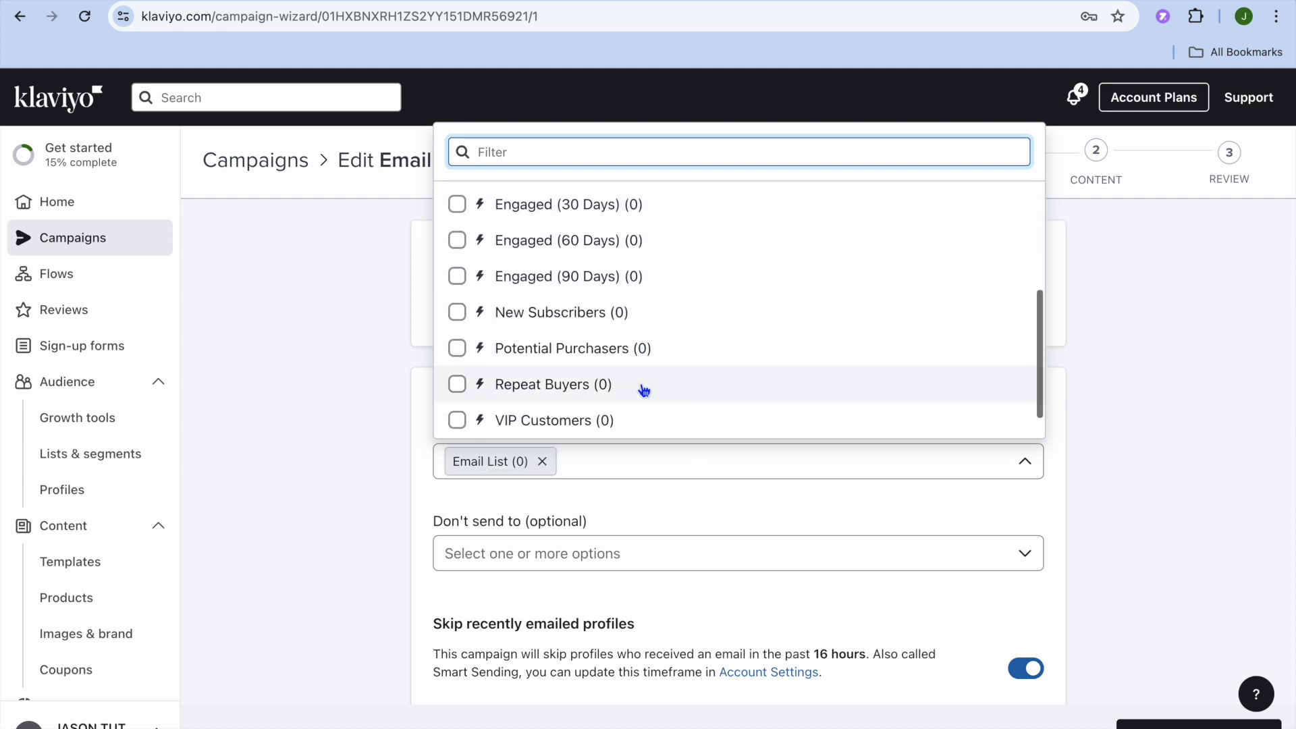
click(457, 312)
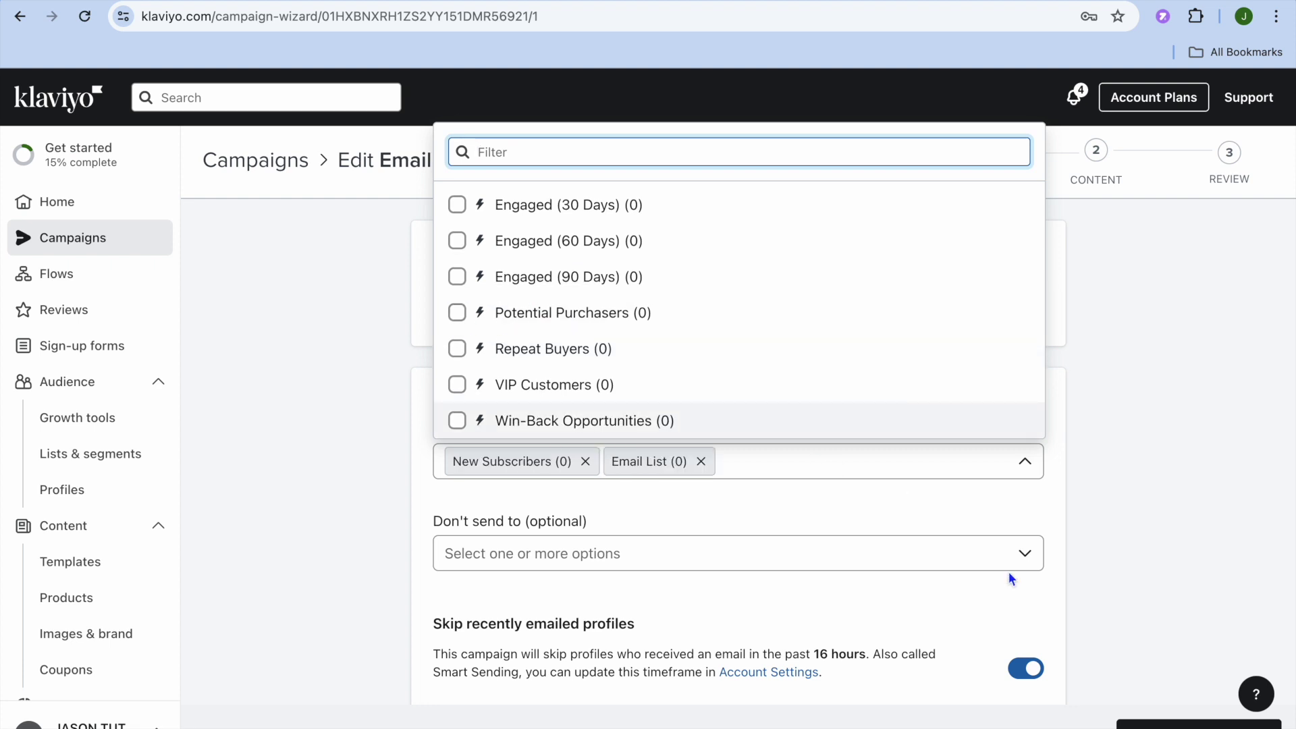
key(Escape)
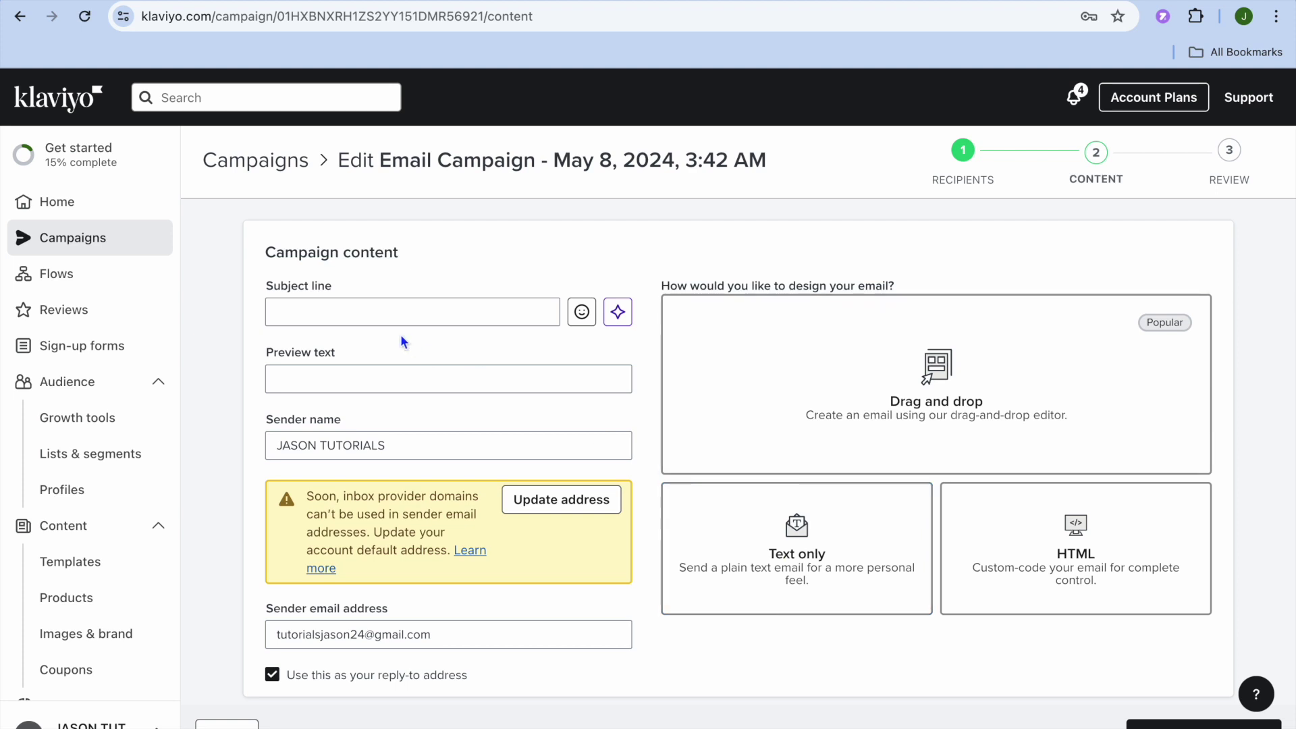
- Enter the subject line 'test' and choose the Drag and drop design option
click(313, 314)
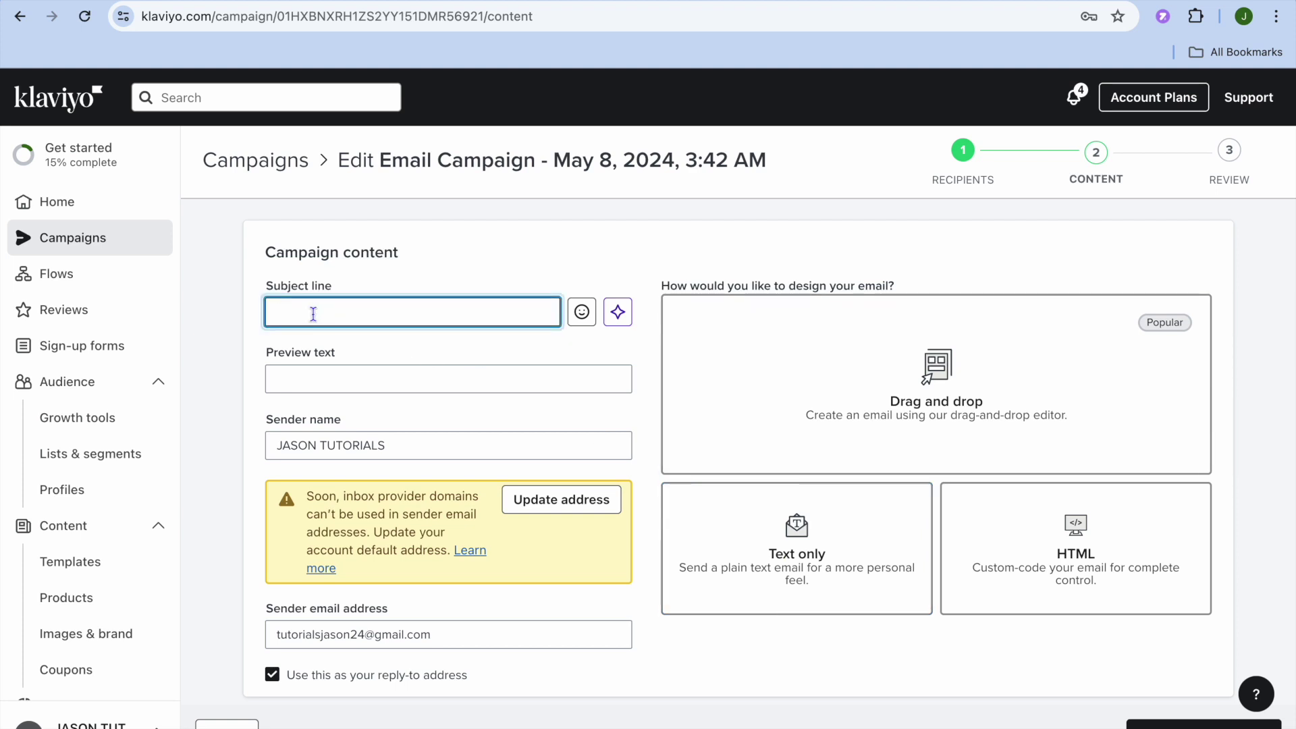
text(test)
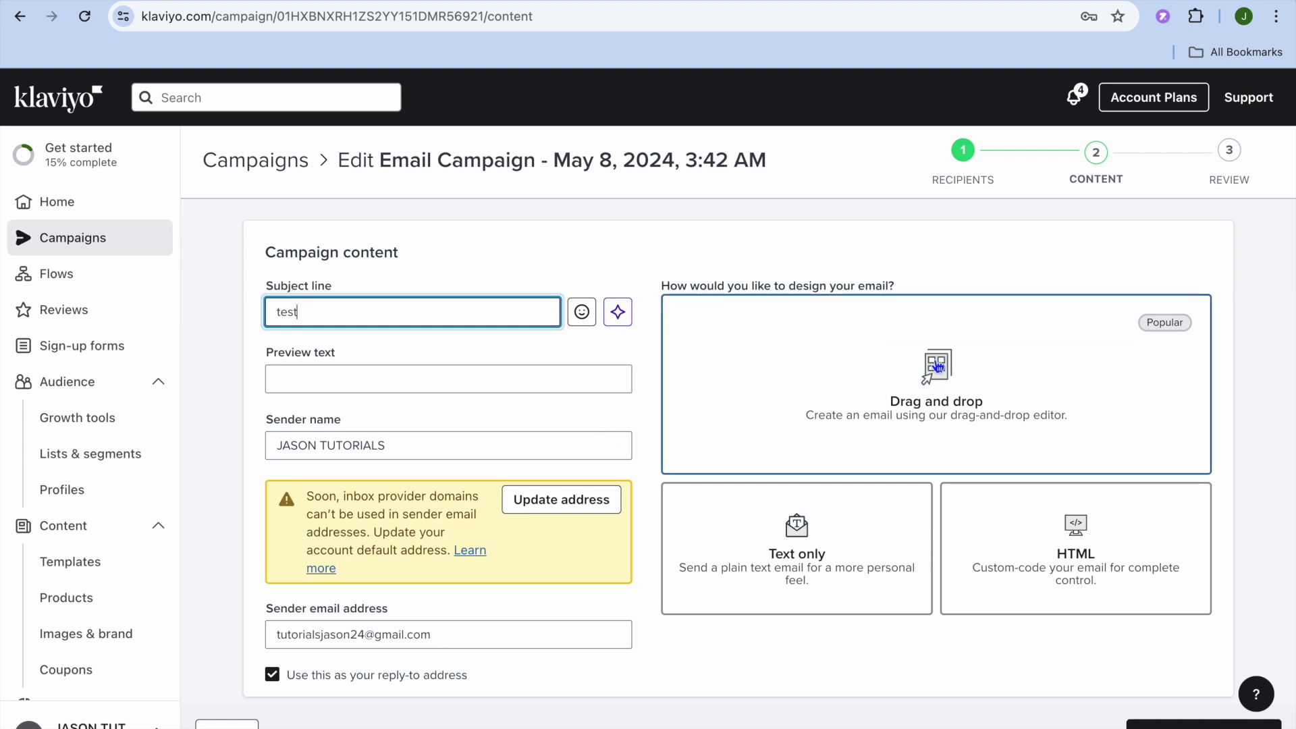
click(941, 368)
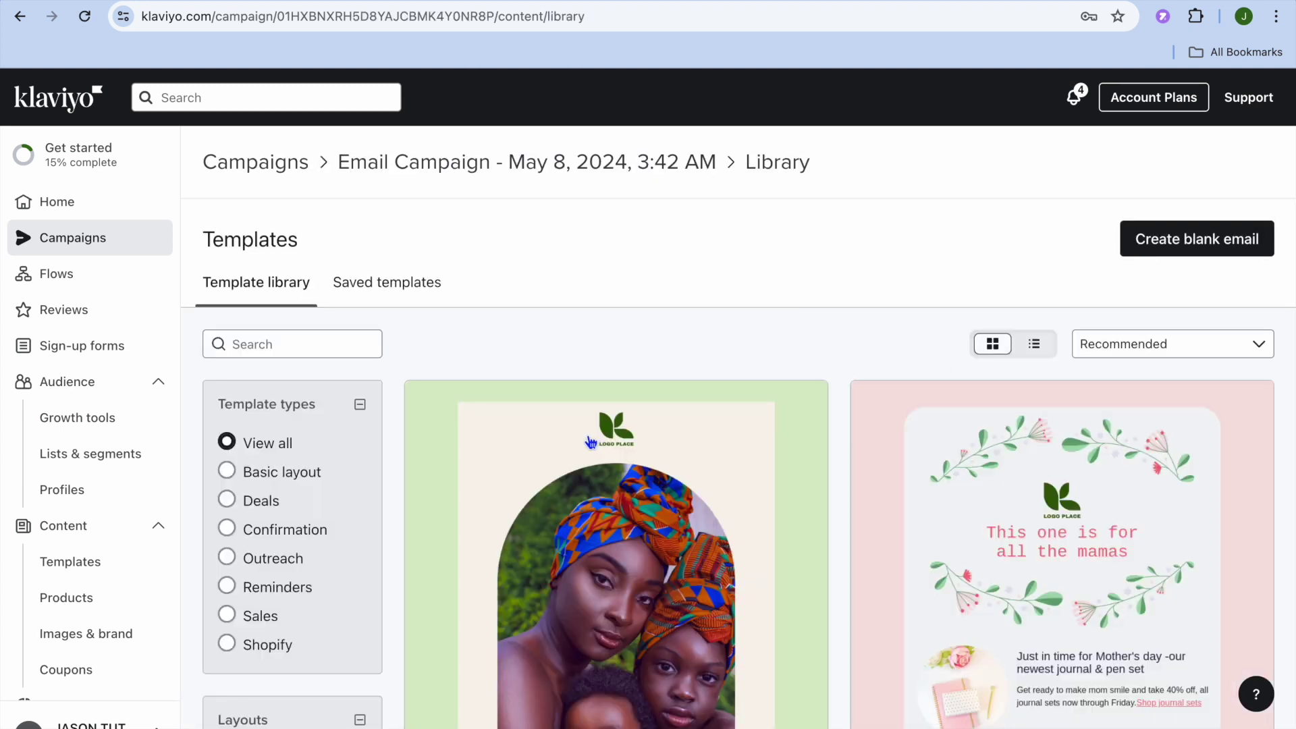
- Filter the templates to Deals and preview the Mother's Day - Limited time offer template
scroll(591, 442, down, 3)
scroll(591, 442, up, 2)
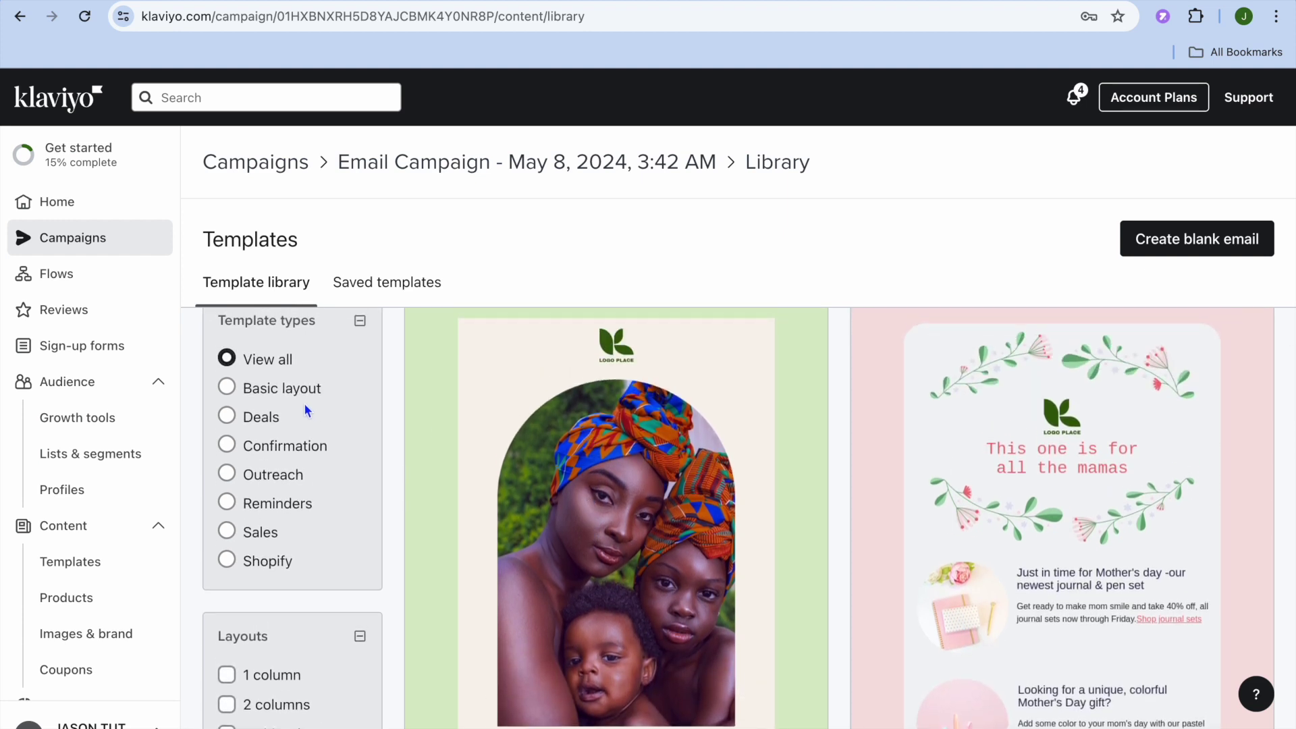
click(226, 417)
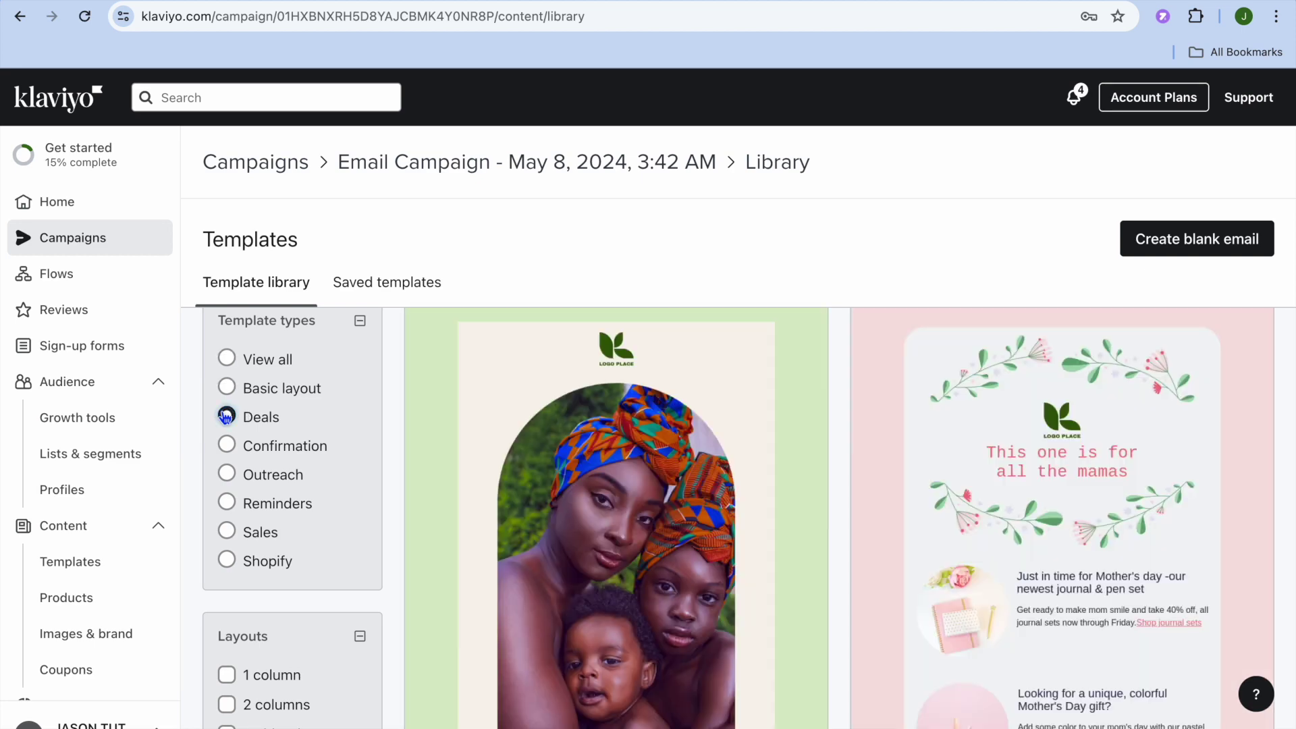
scroll(570, 486, down, 6)
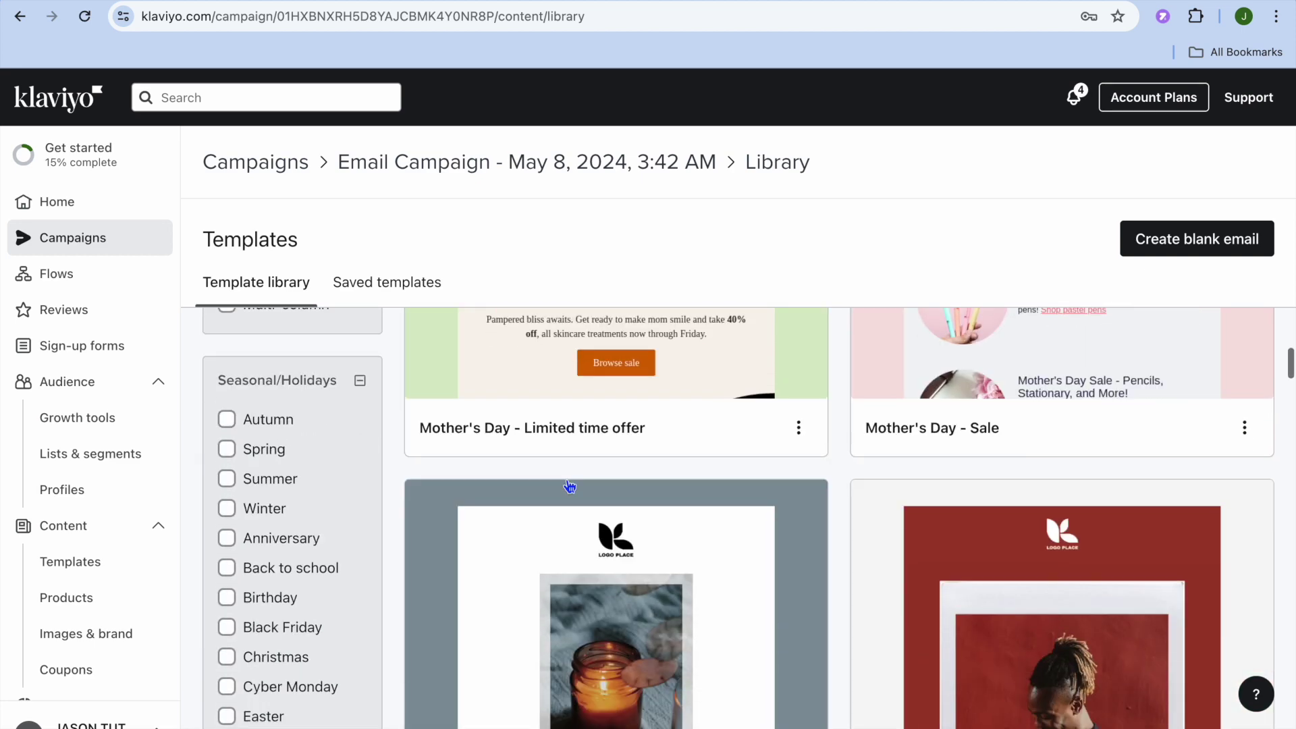
scroll(569, 486, down, 10)
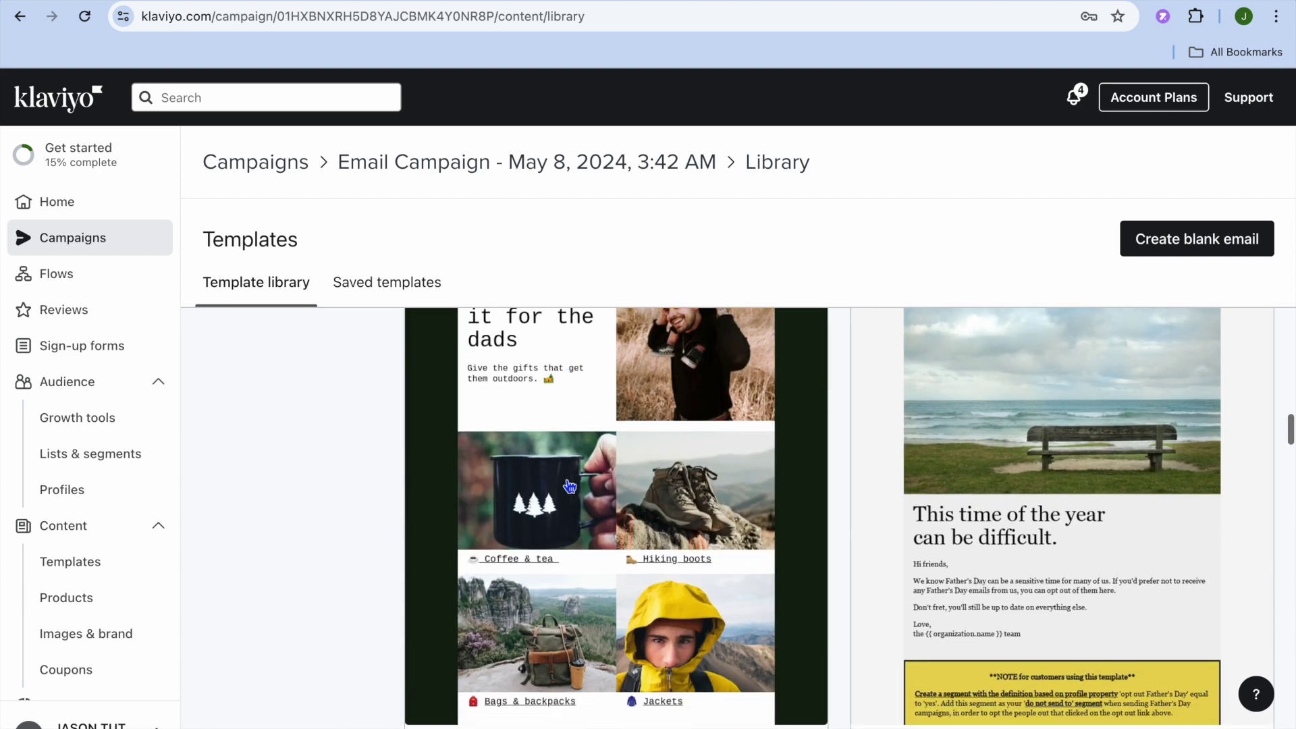
scroll(569, 486, down, 8)
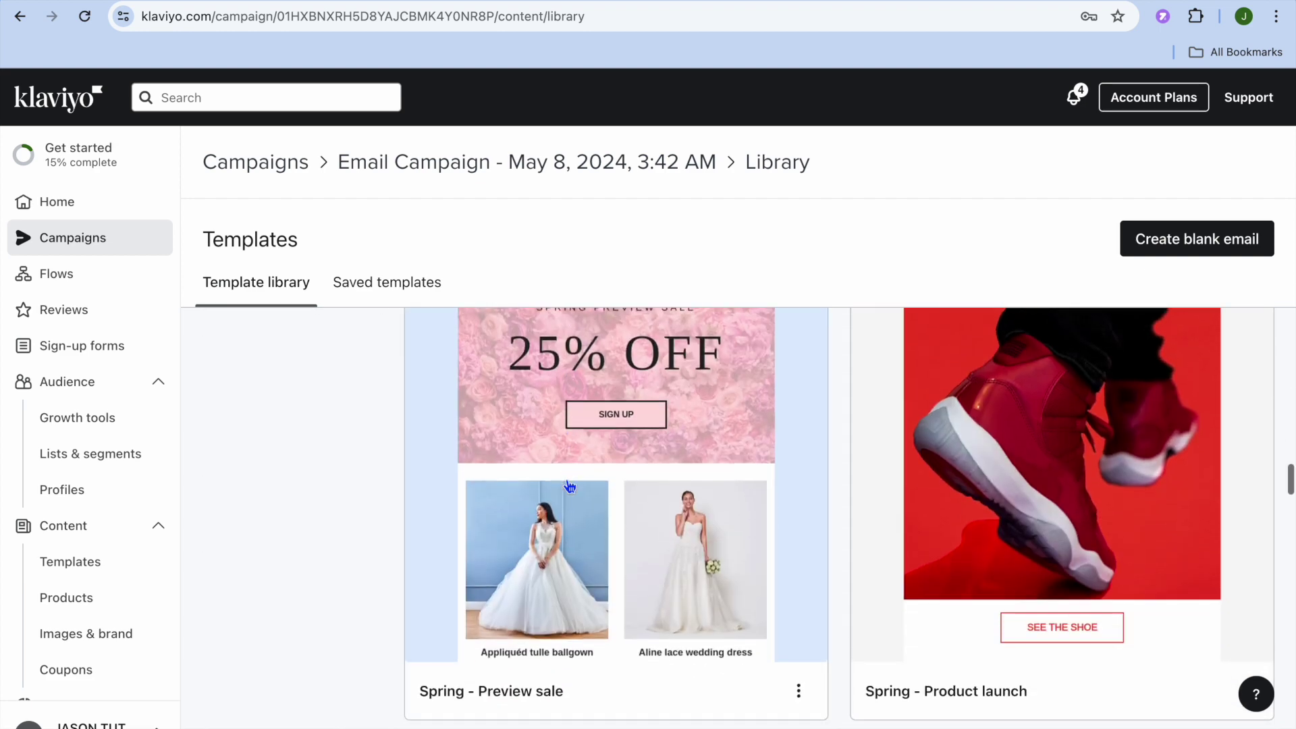
scroll(571, 486, down, 7)
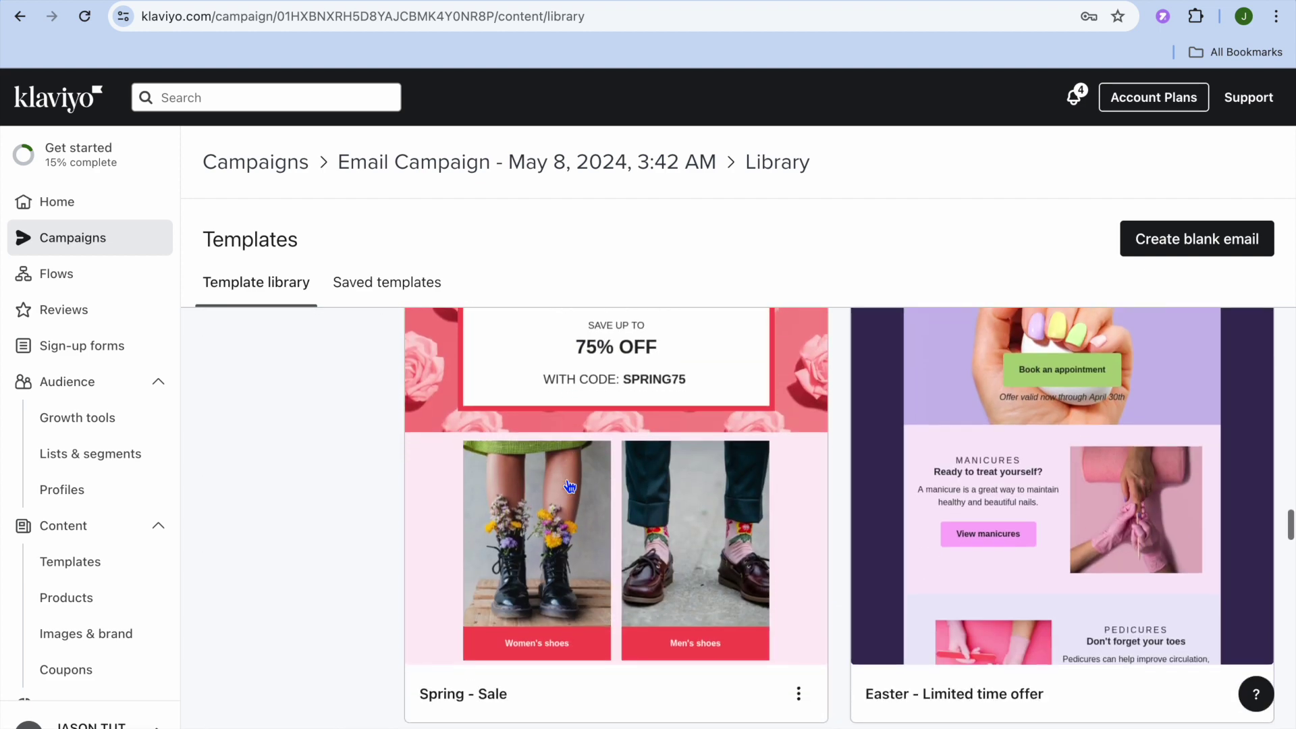
scroll(570, 486, down, 8)
scroll(571, 486, down, 8)
scroll(570, 486, down, 2)
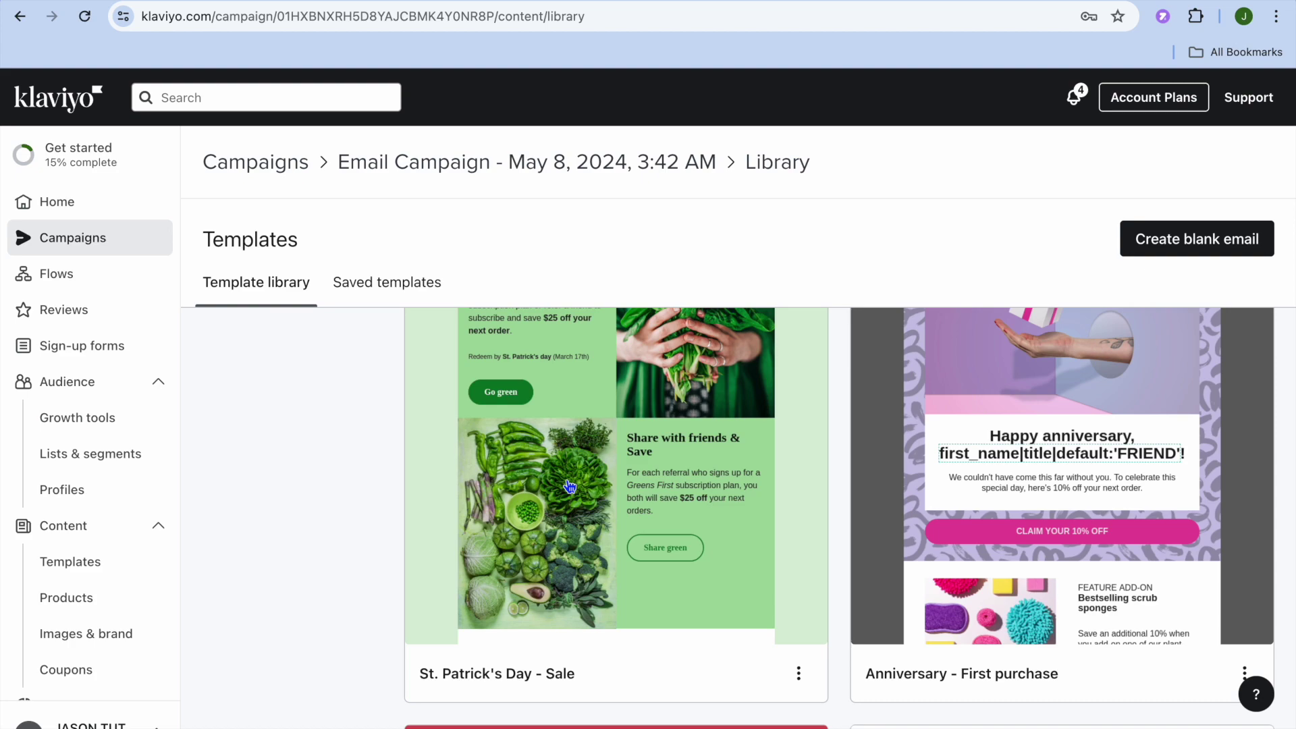
scroll(571, 486, up, 10)
scroll(570, 486, up, 10)
scroll(571, 486, down, 8)
scroll(570, 486, up, 5)
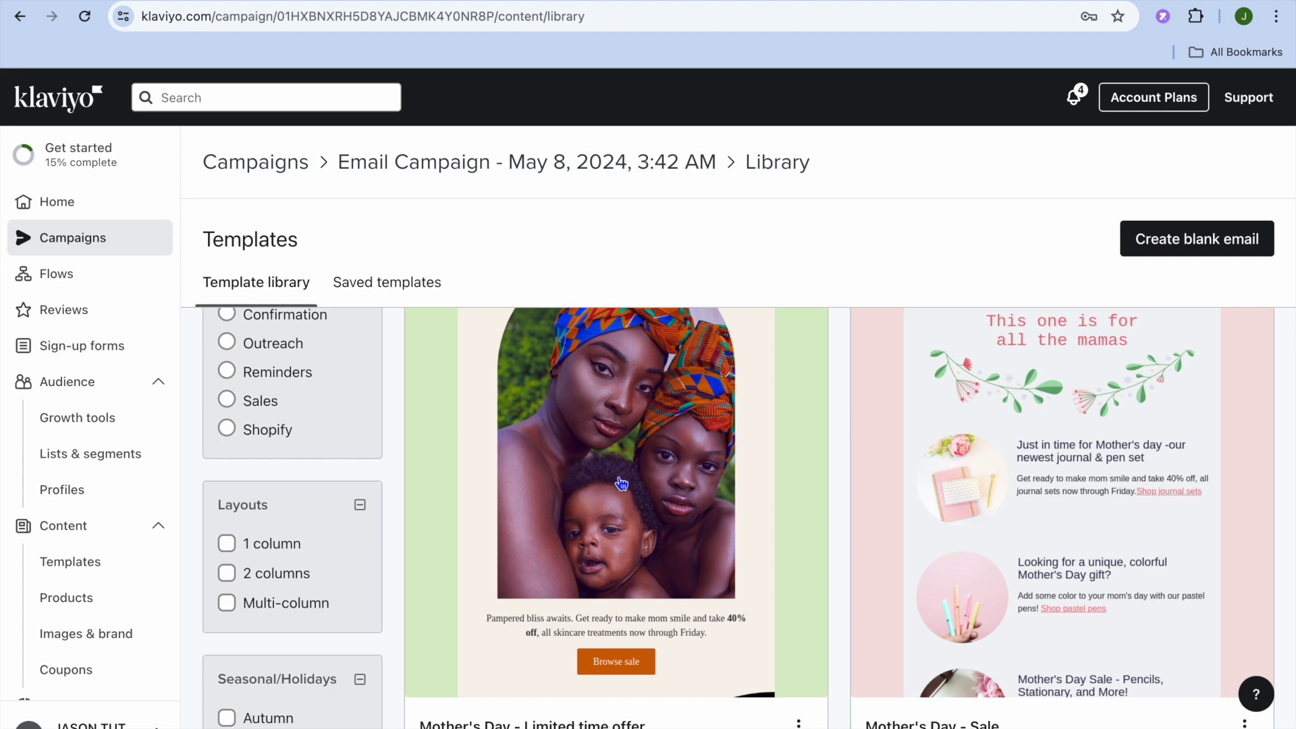
click(621, 483)
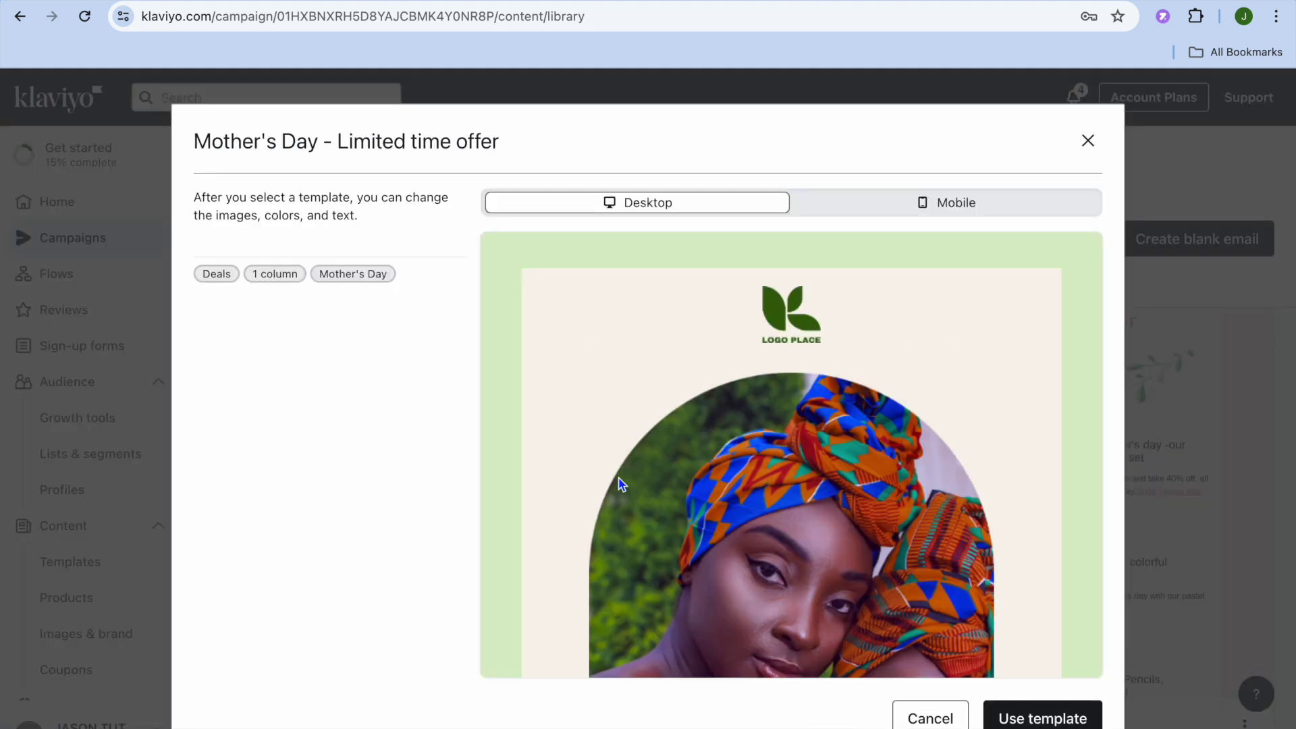
- Compare the template's mobile and desktop previews, then apply the Mother's Day template to the email
scroll(686, 337, down, 8)
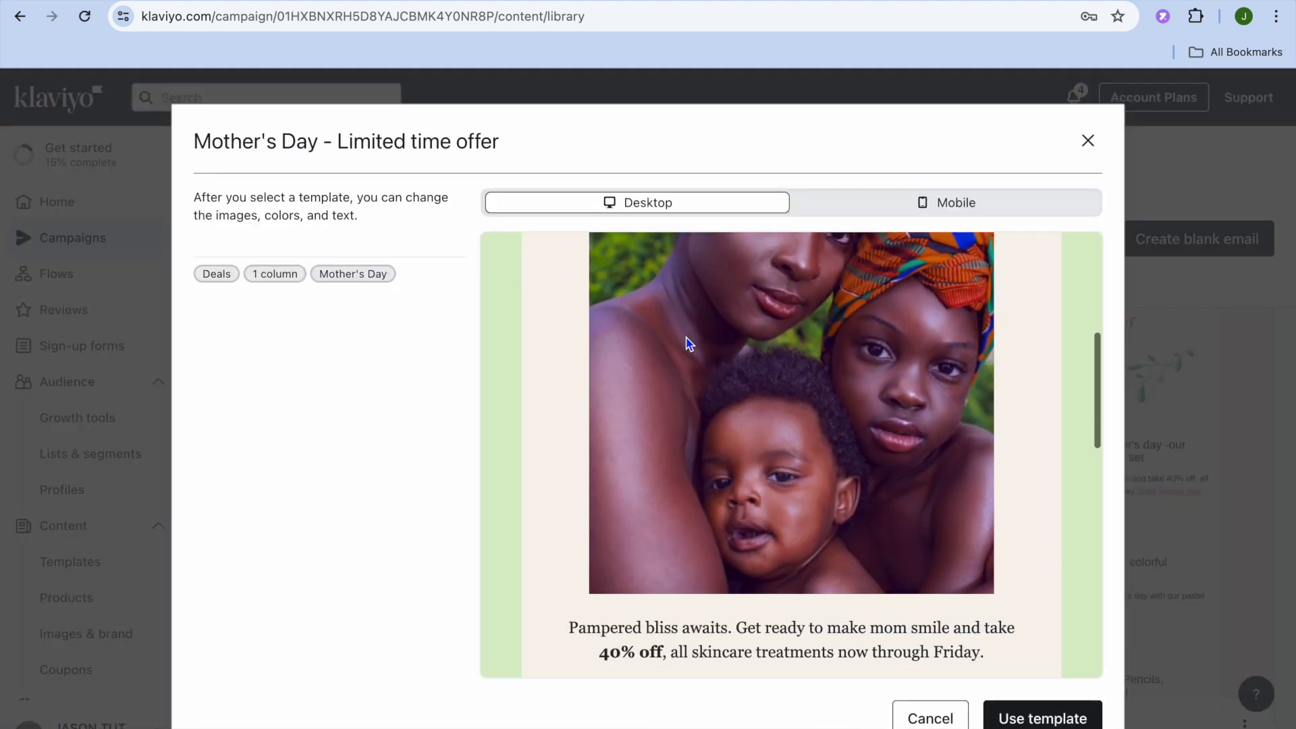
scroll(695, 331, up, 3)
click(865, 203)
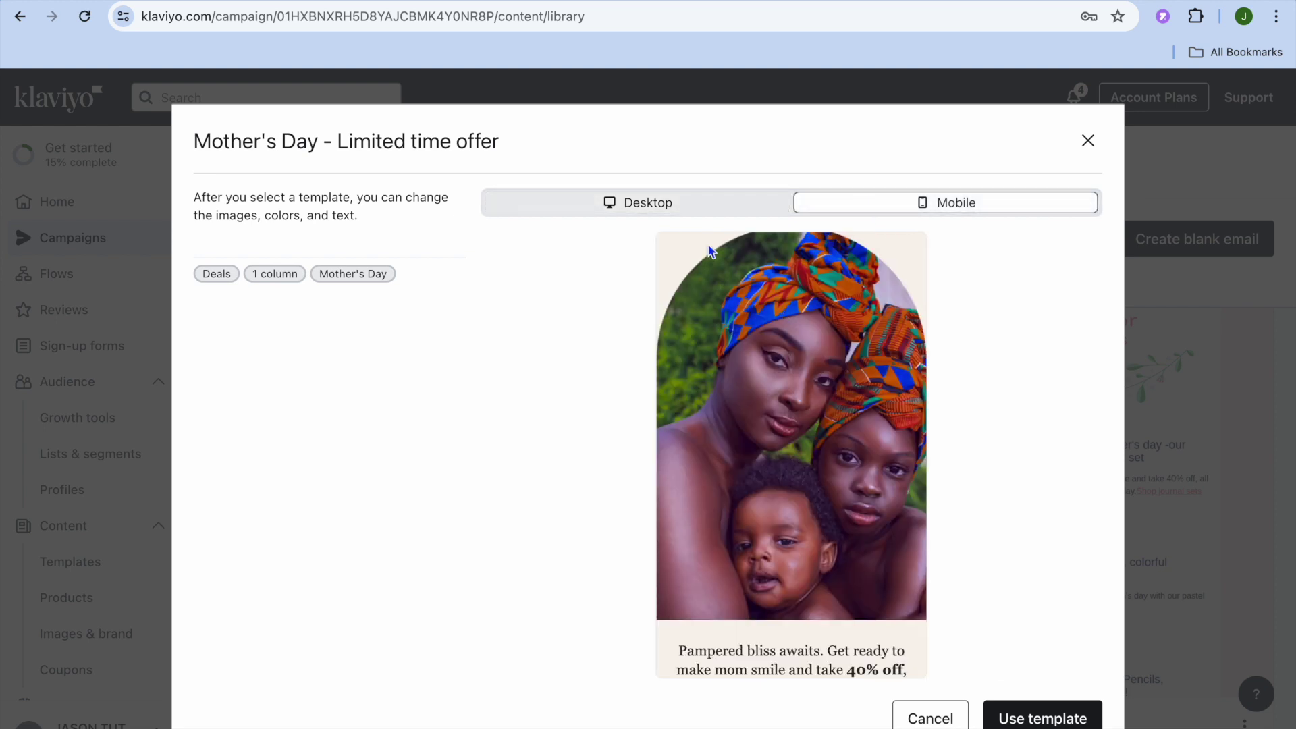
click(666, 212)
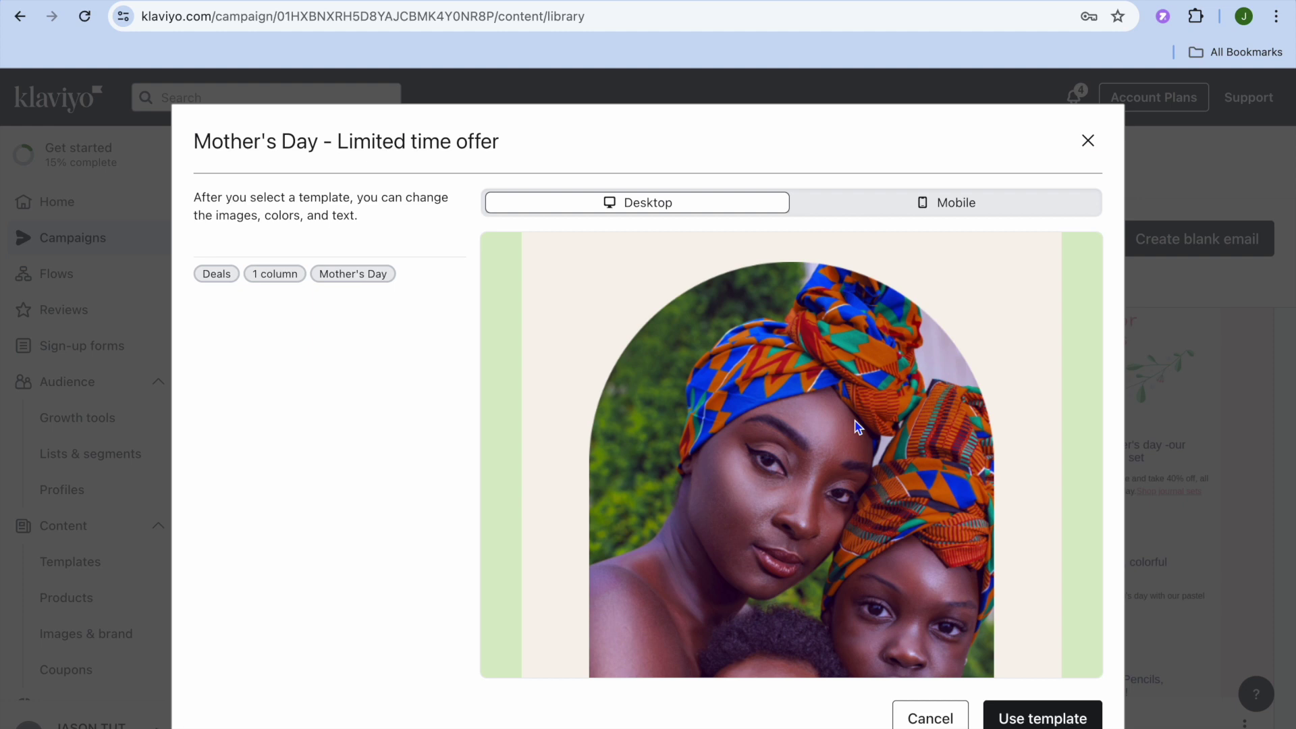
click(1031, 714)
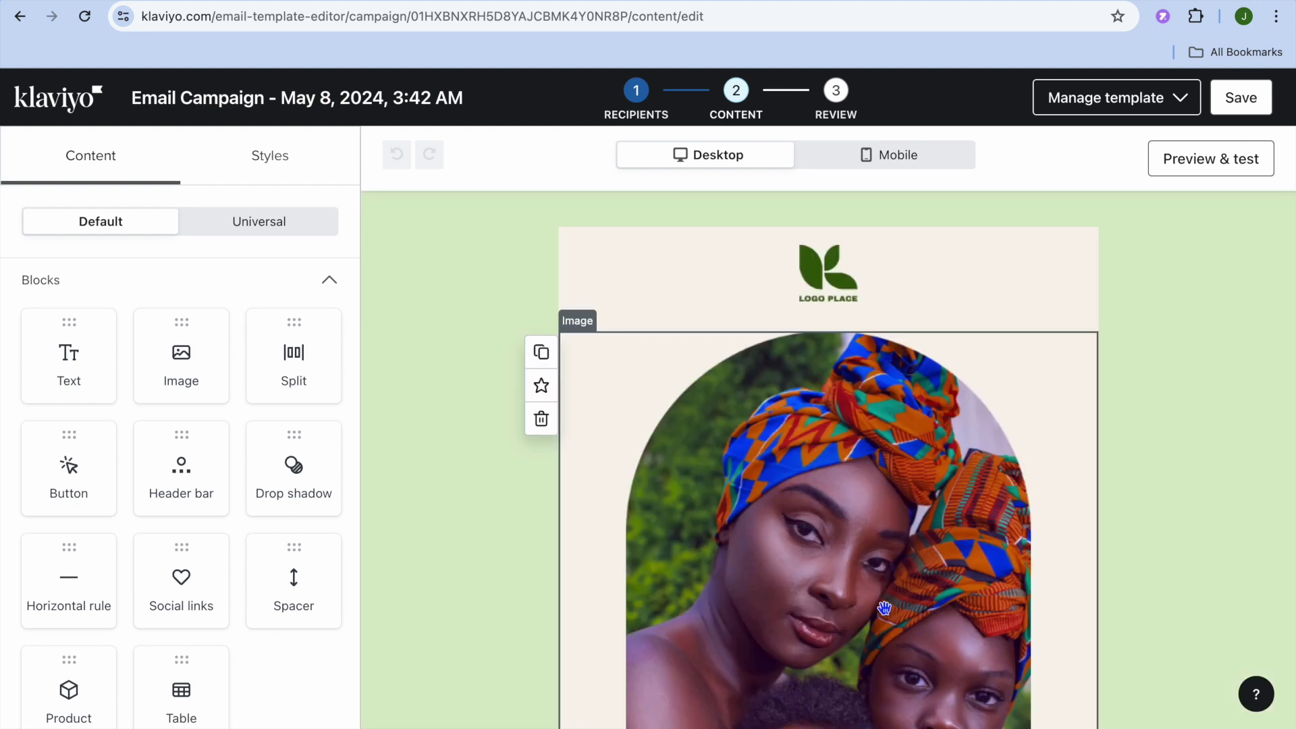
- Inspect the hero photo's styles and link address, then bring up the 65 x 63 logo's image settings
scroll(884, 608, down, 5)
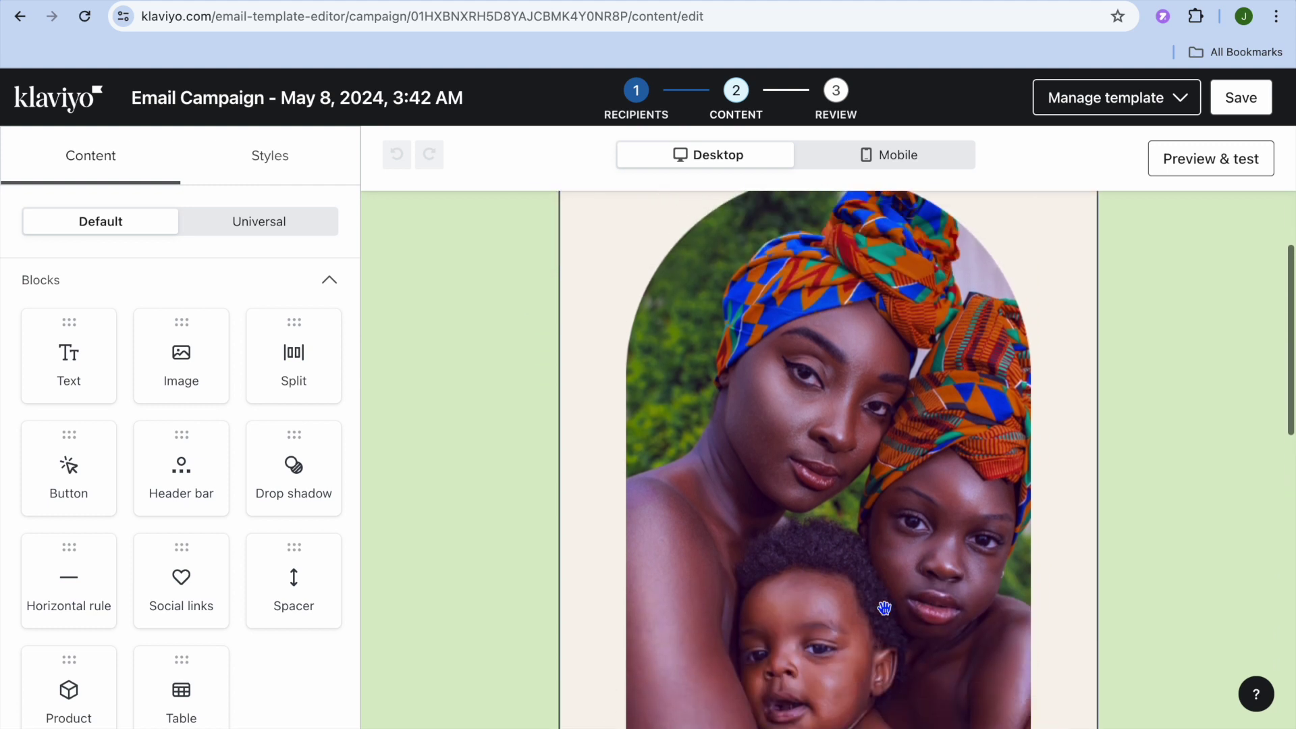
scroll(885, 609, up, 2)
click(839, 469)
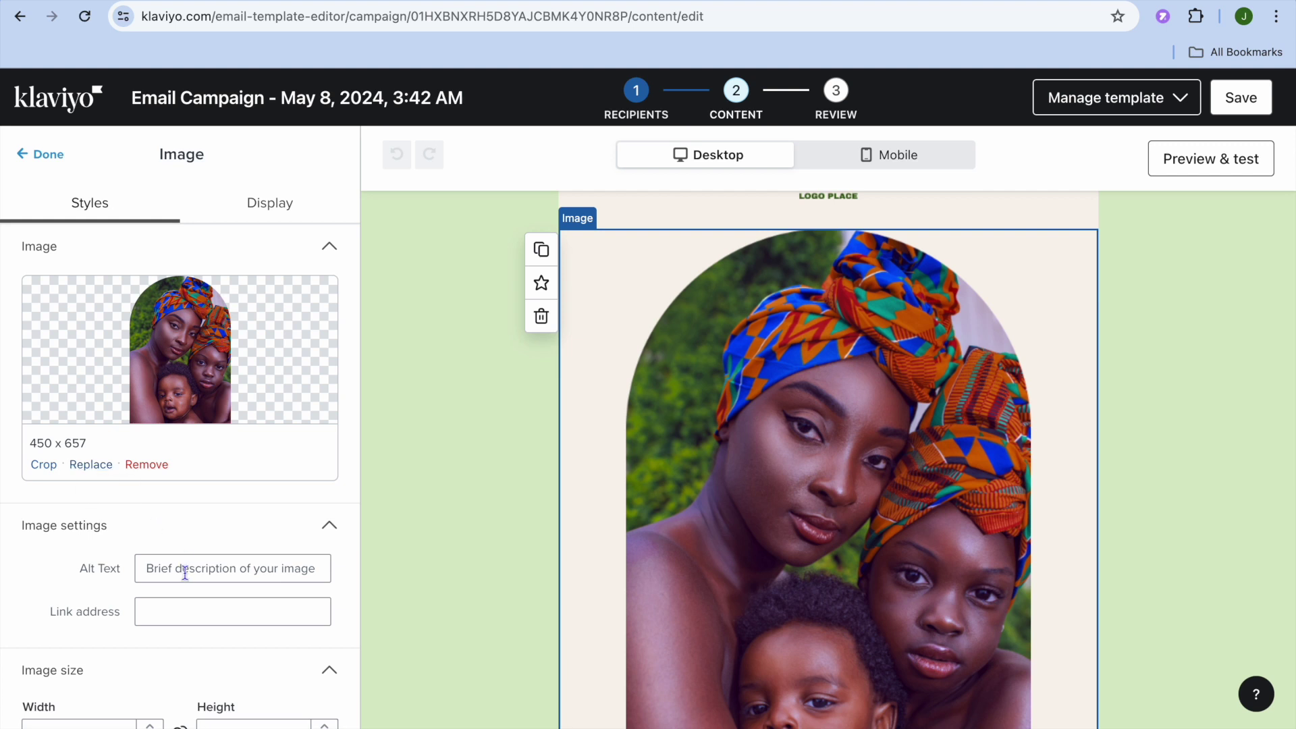
scroll(184, 573, down, 1)
scroll(184, 574, down, 3)
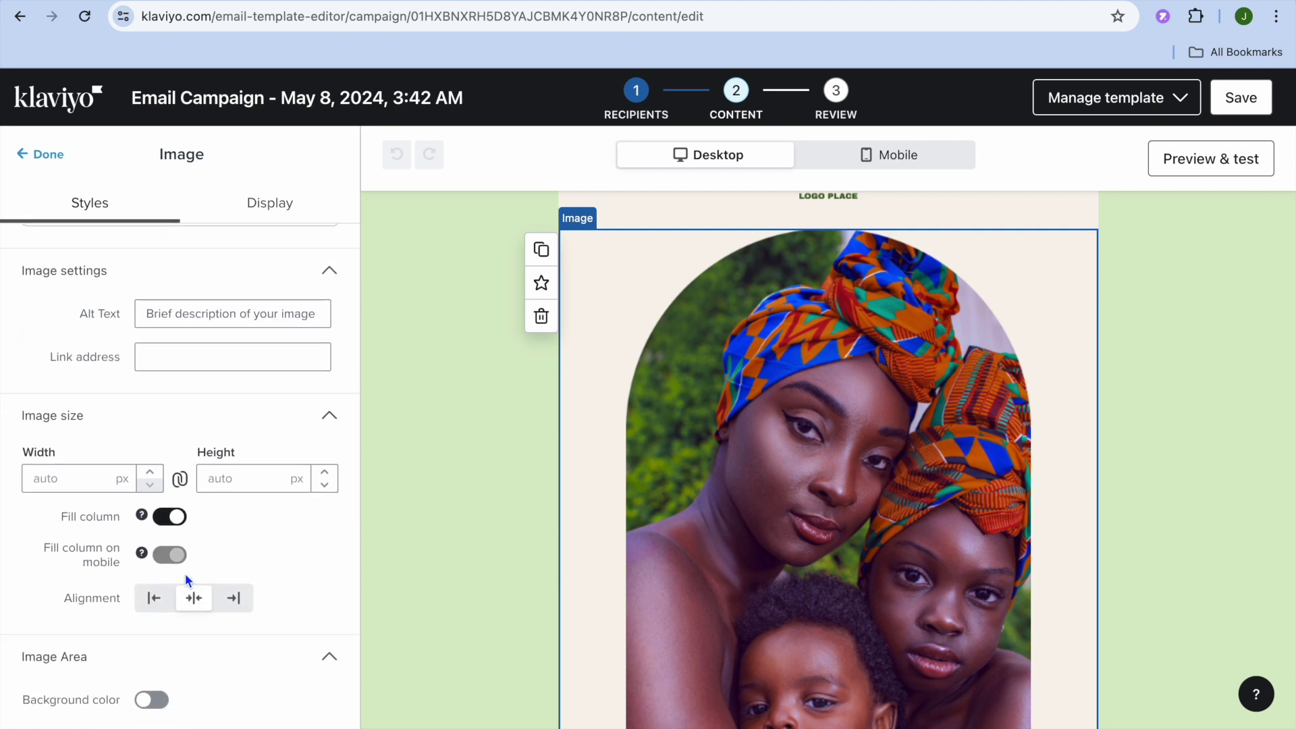
scroll(185, 580, down, 1)
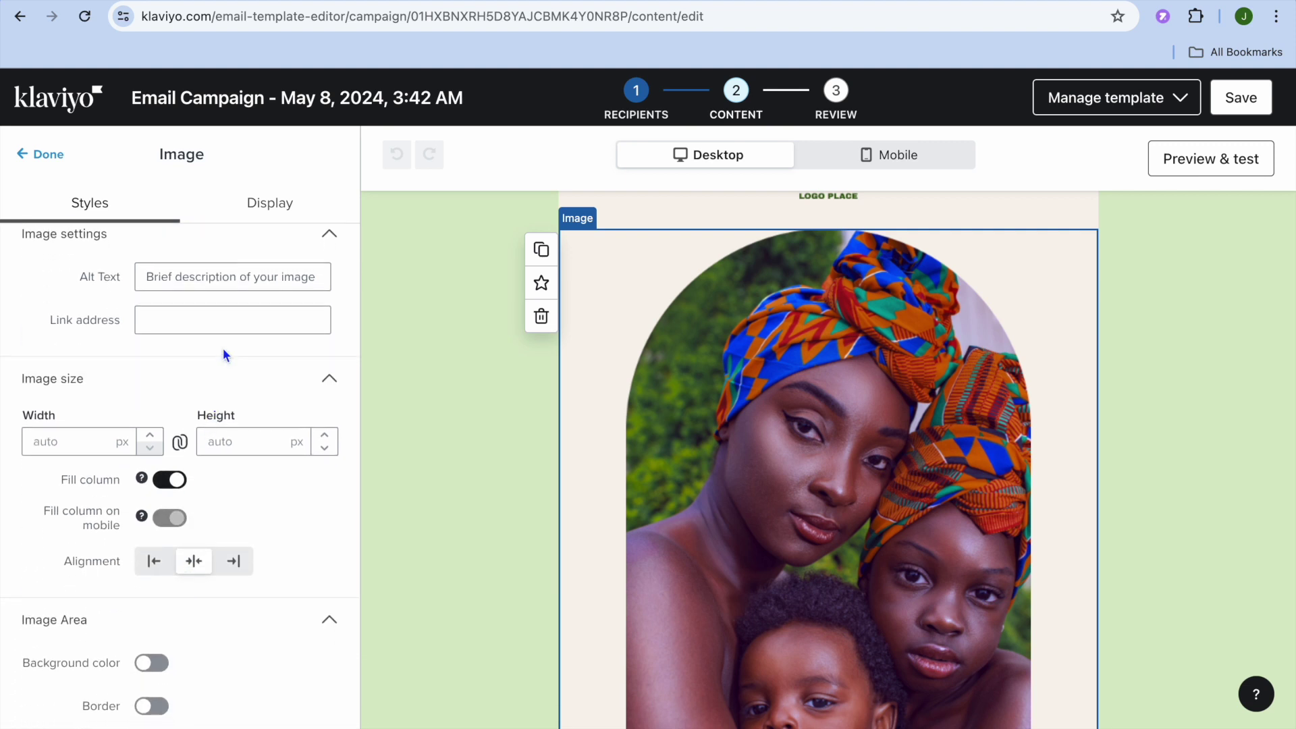
click(200, 316)
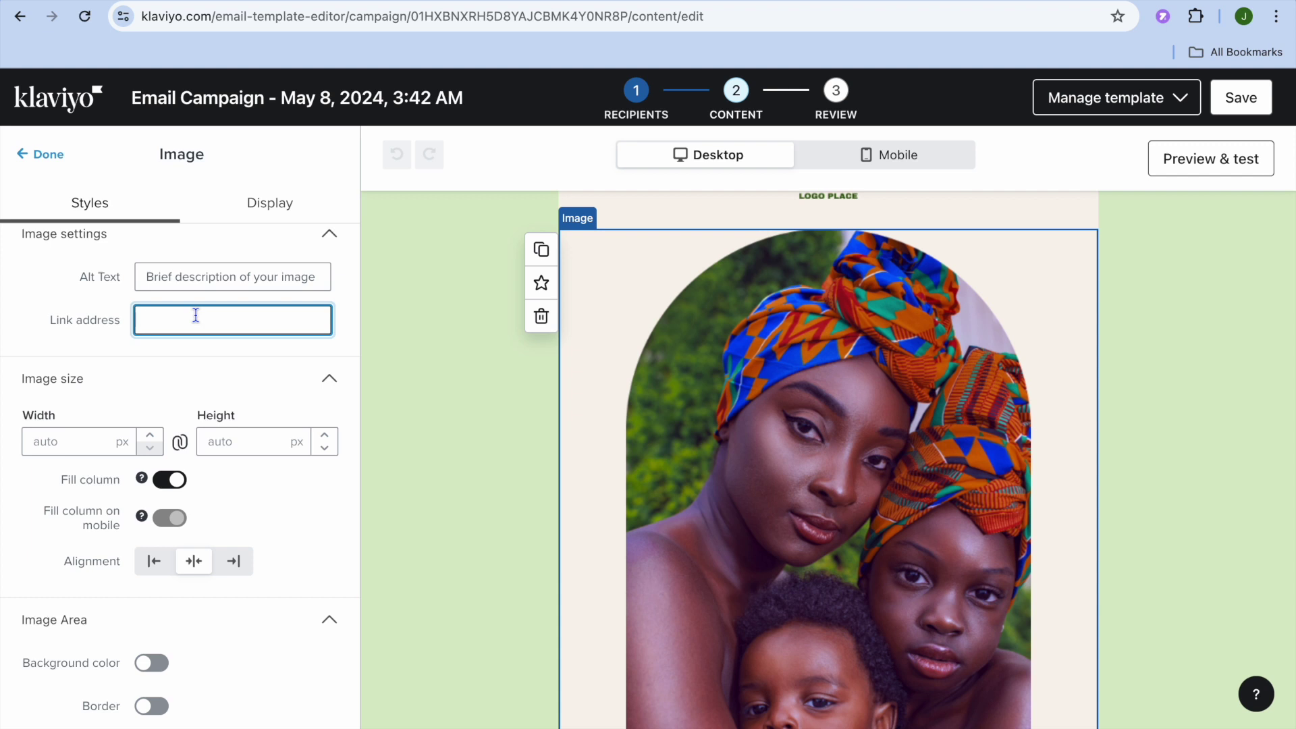
scroll(208, 377, down, 3)
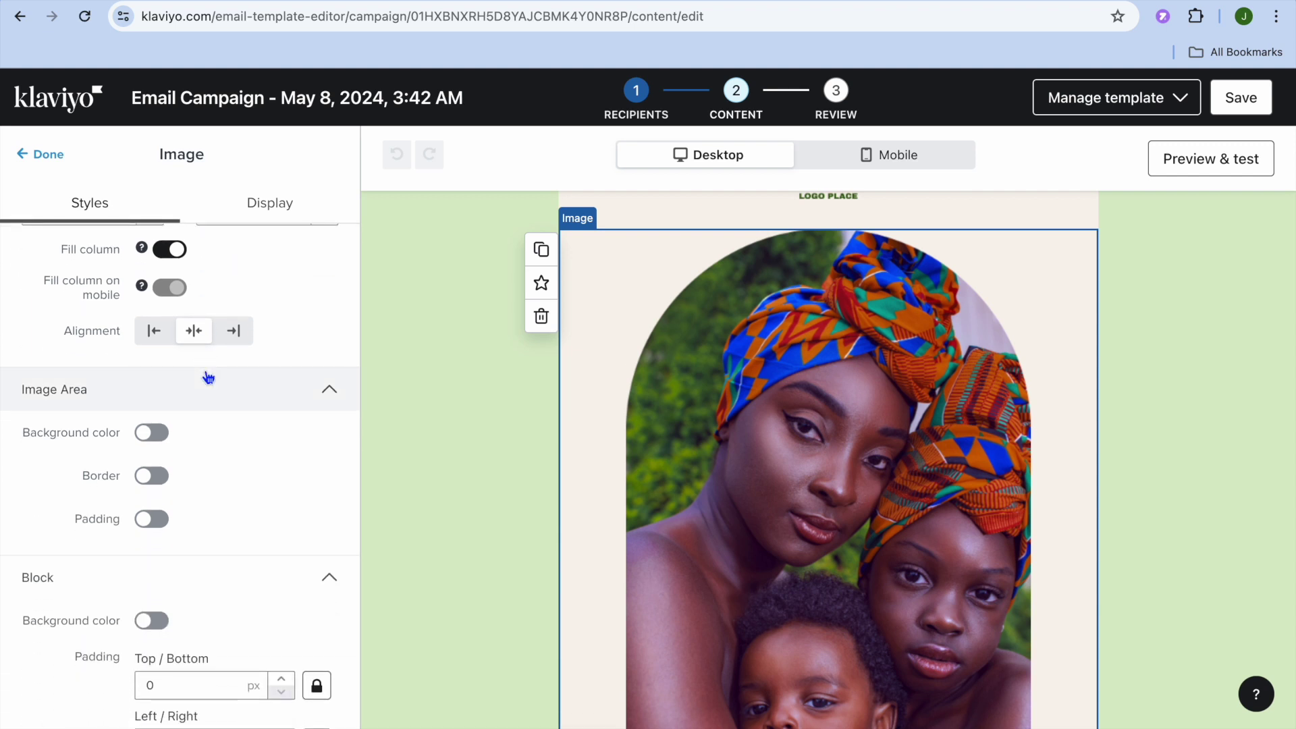
scroll(452, 373, up, 2)
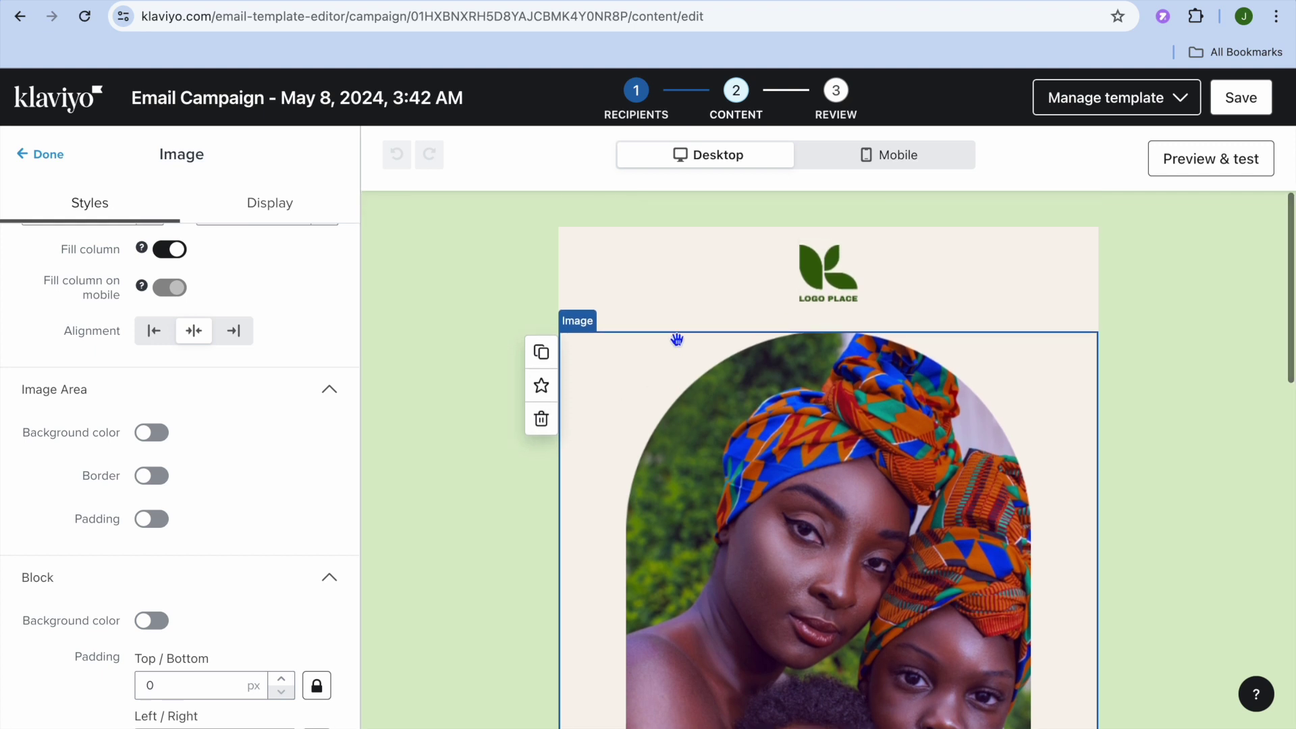
click(837, 290)
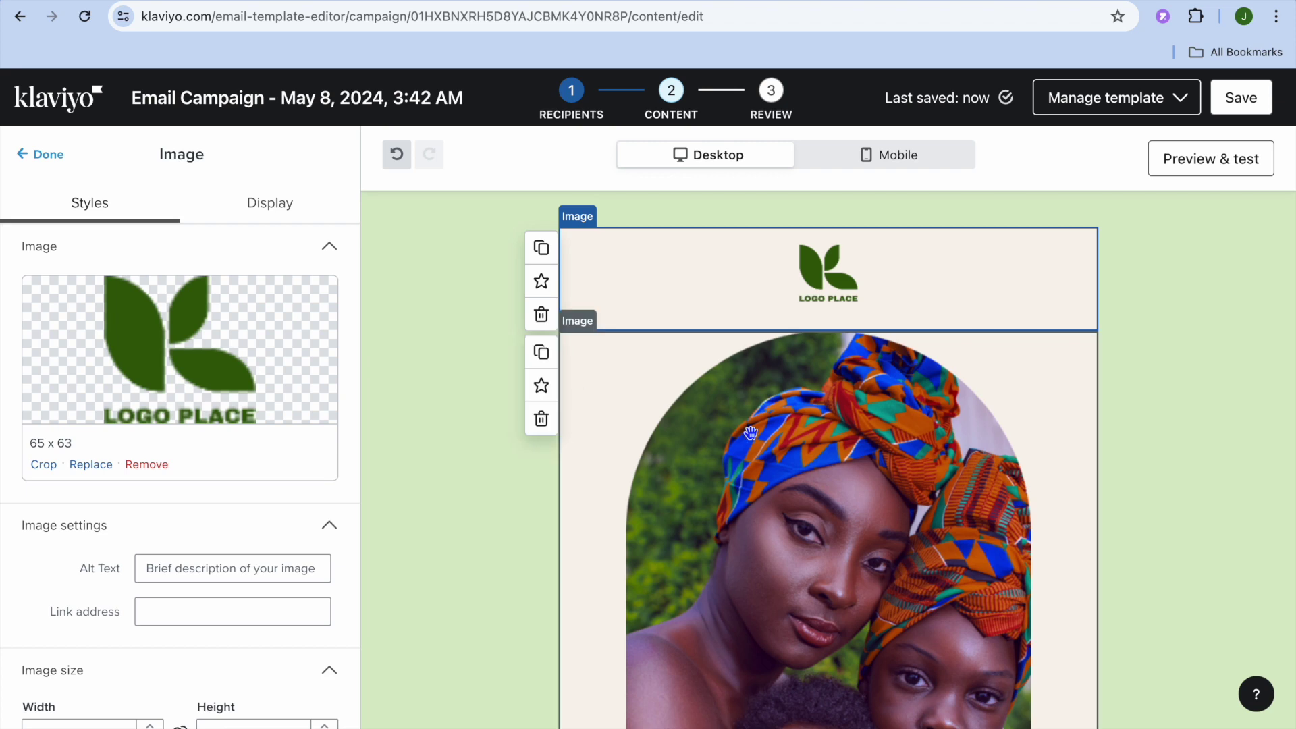
- Review the Pampered bliss paragraph and the Browse sale button settings, including its link option
scroll(751, 433, down, 10)
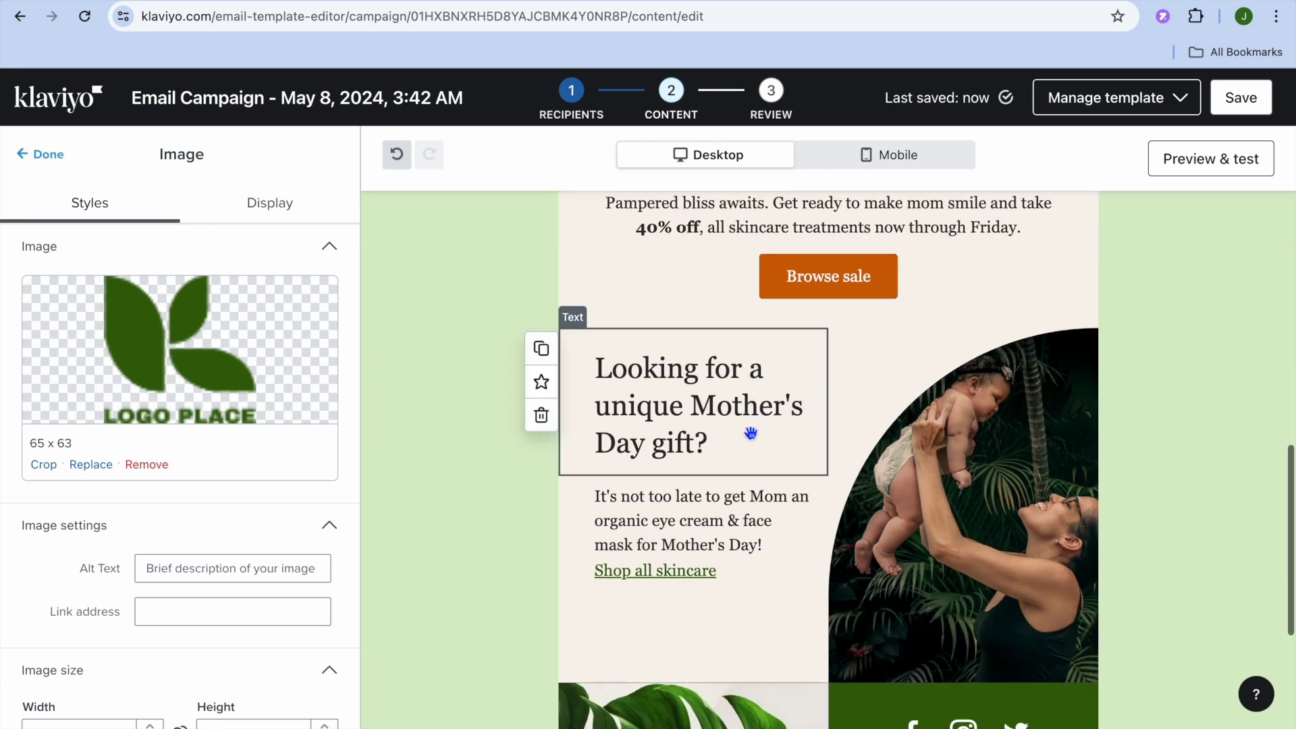
click(772, 303)
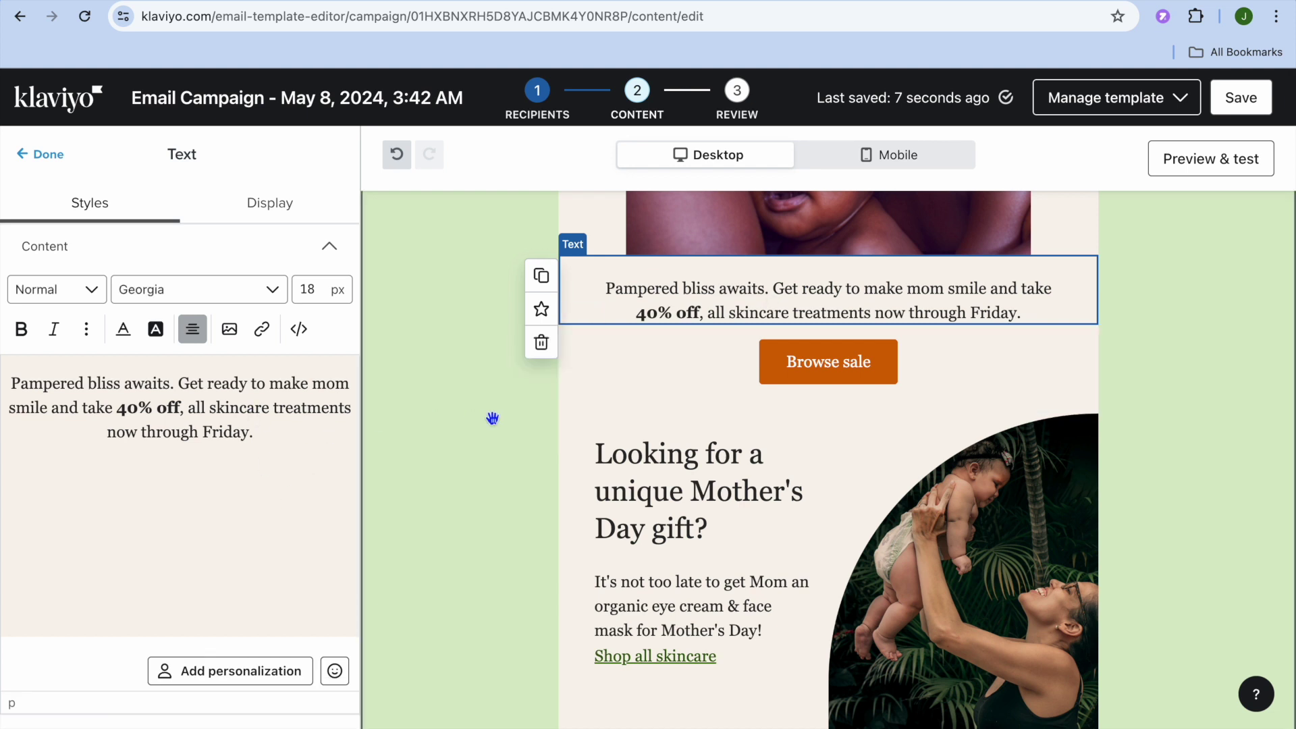
click(797, 382)
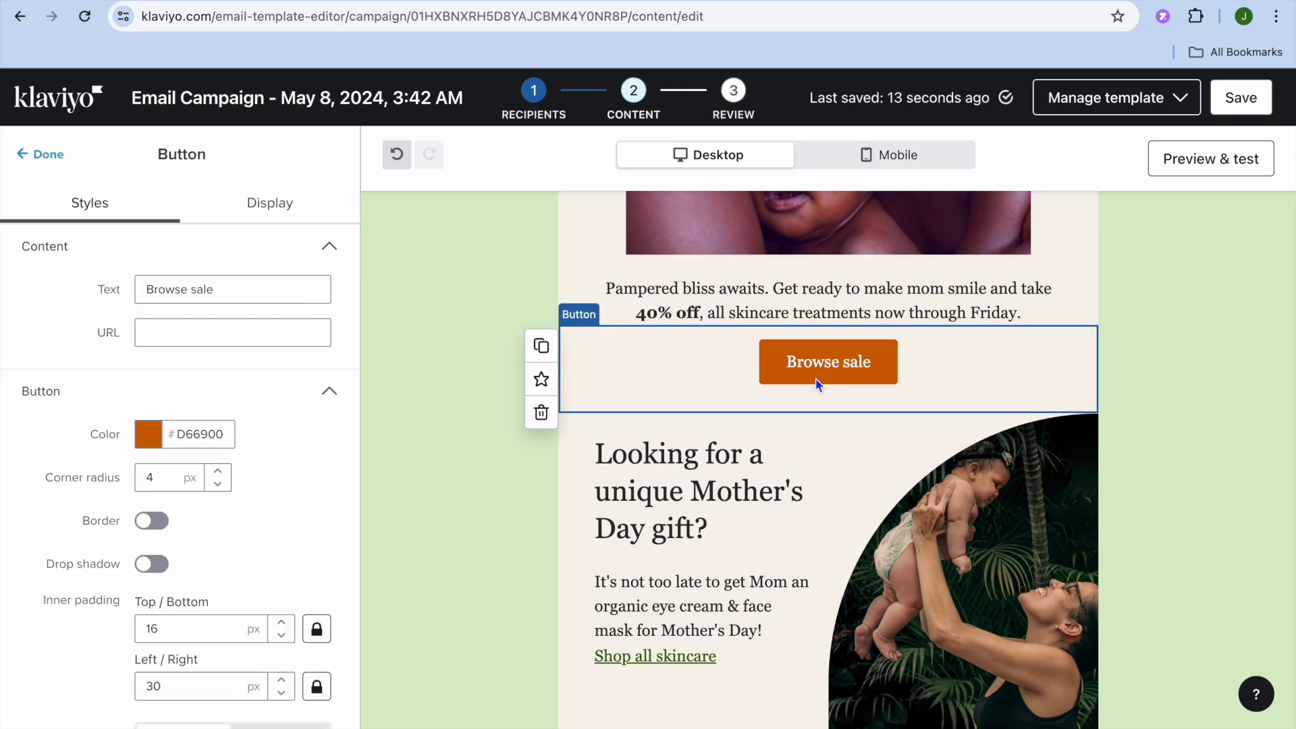
click(254, 333)
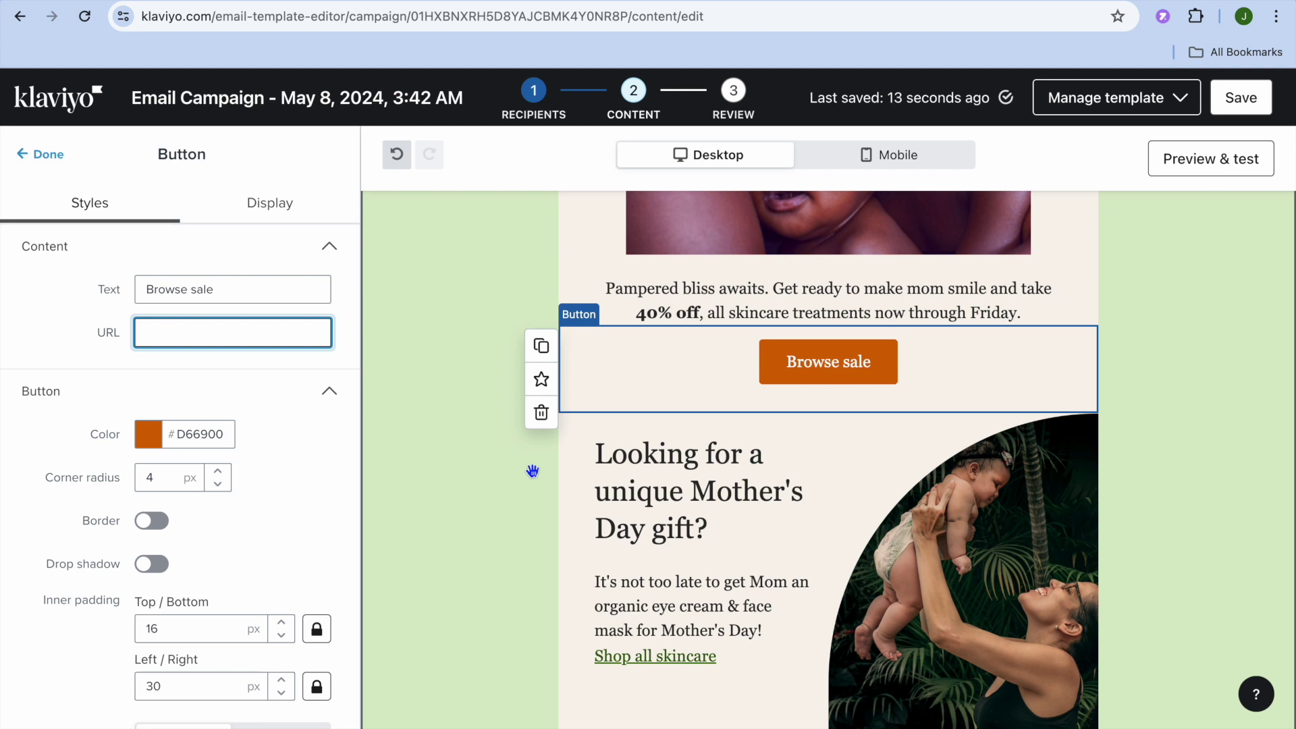
- Review the gift heading and the Facebook social link settings, then return to the Blocks panel
click(640, 489)
scroll(801, 574, down, 4)
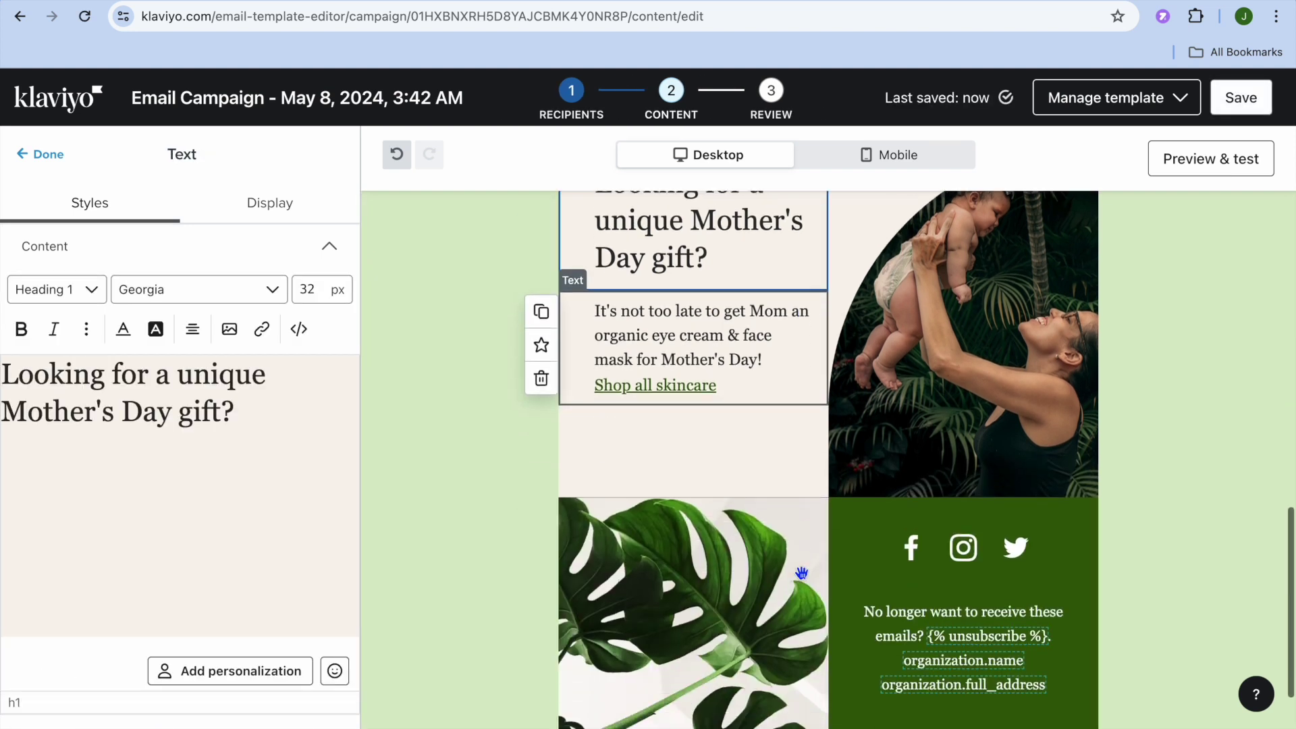
scroll(801, 575, down, 3)
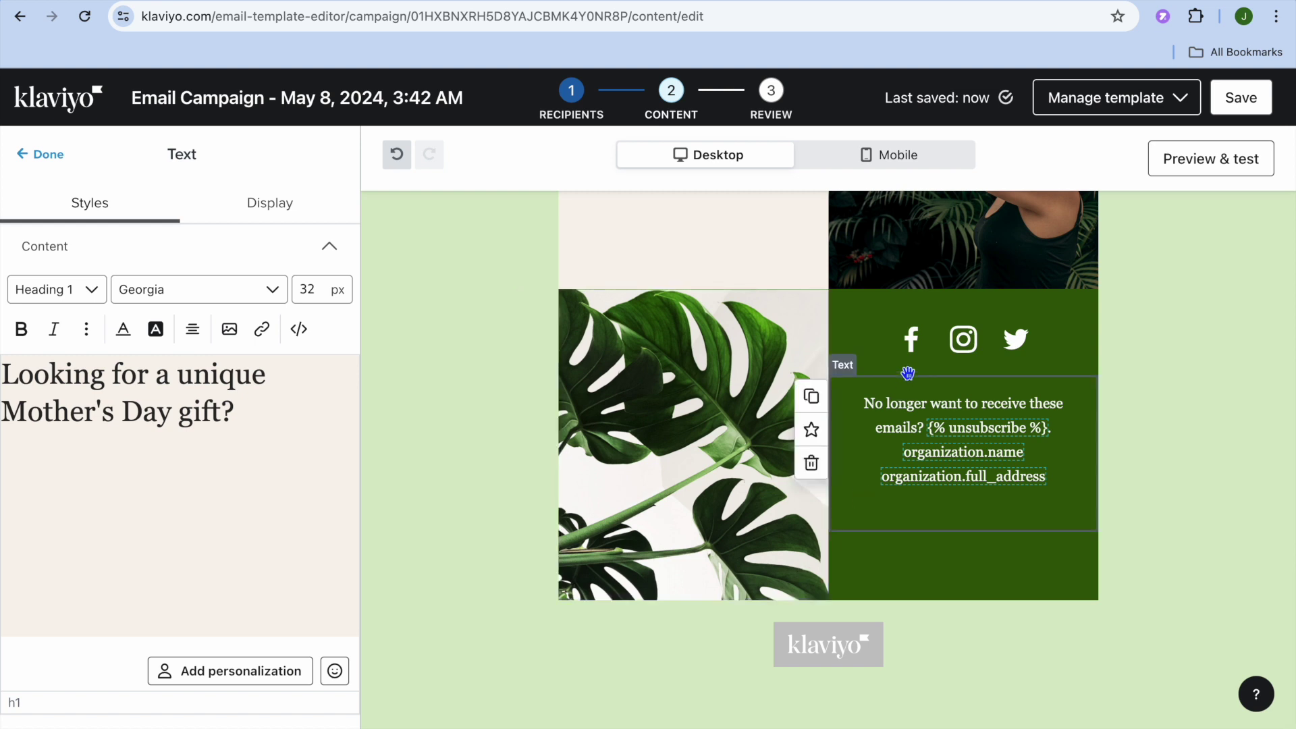
click(917, 343)
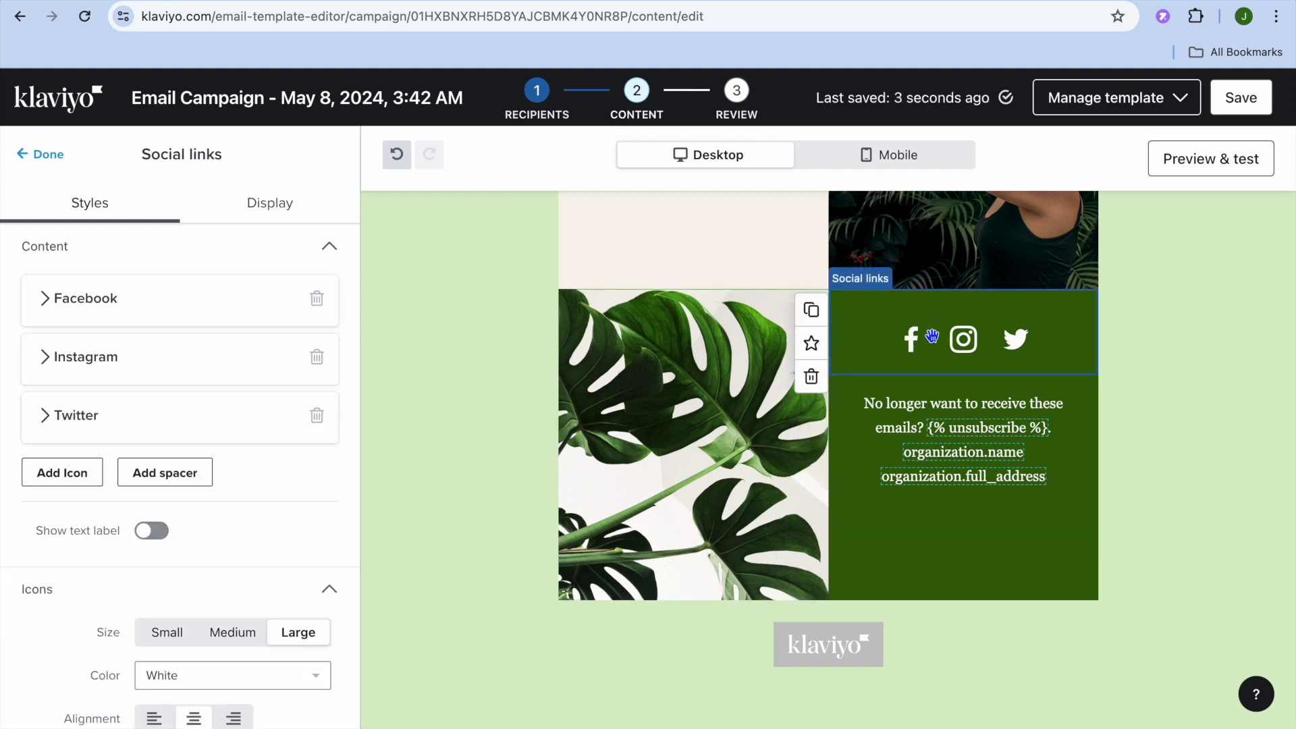
click(168, 302)
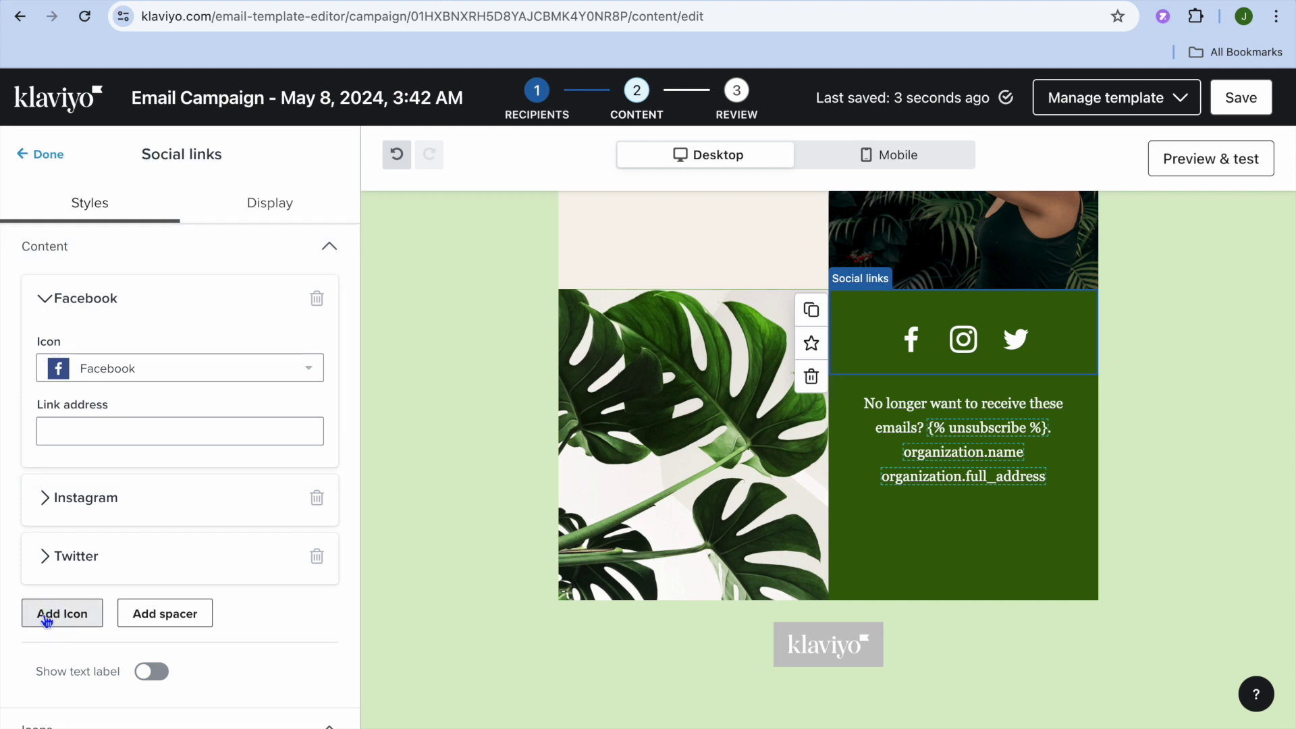
click(31, 156)
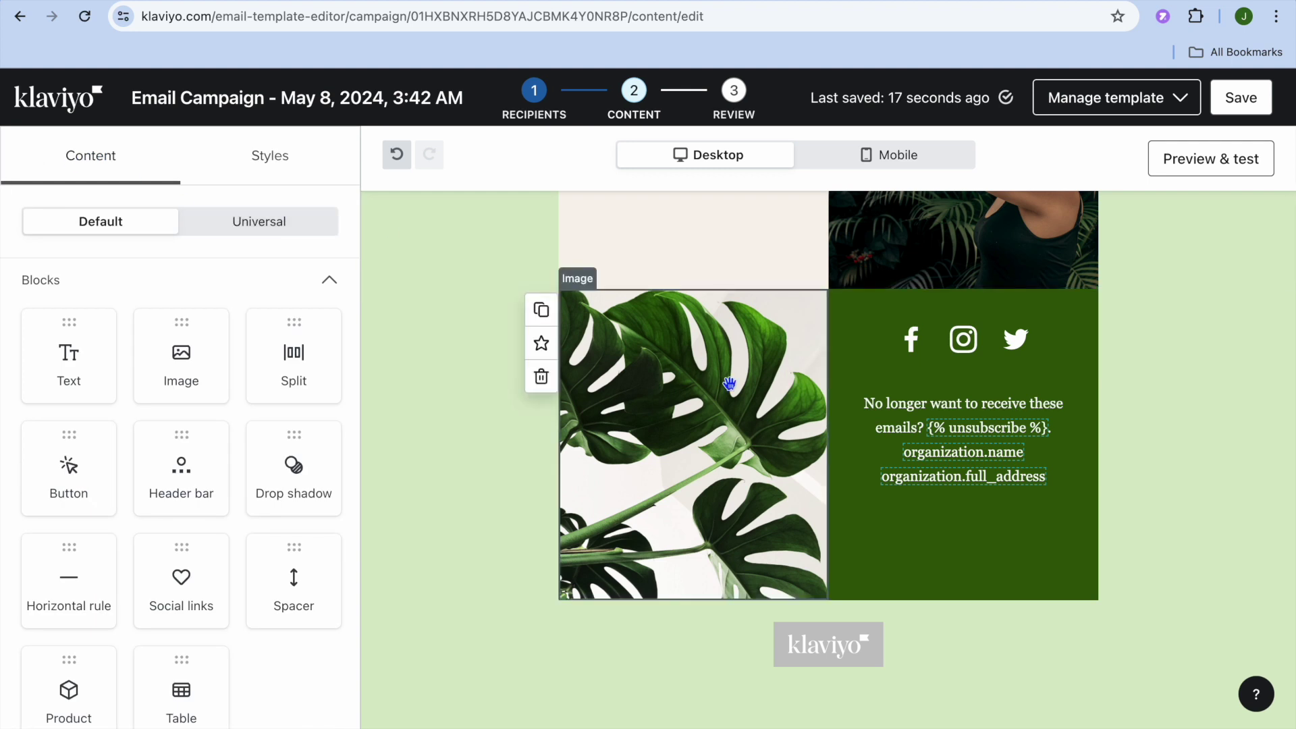
click(1203, 166)
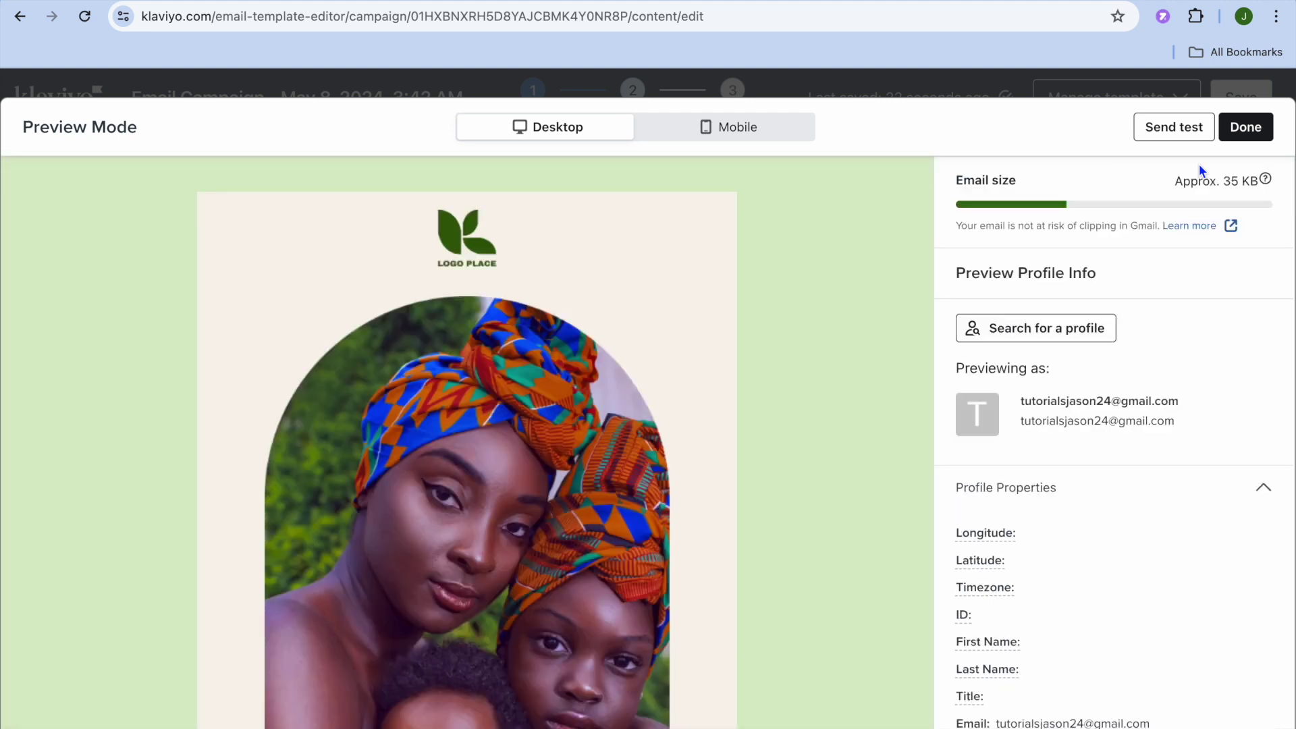
click(1182, 128)
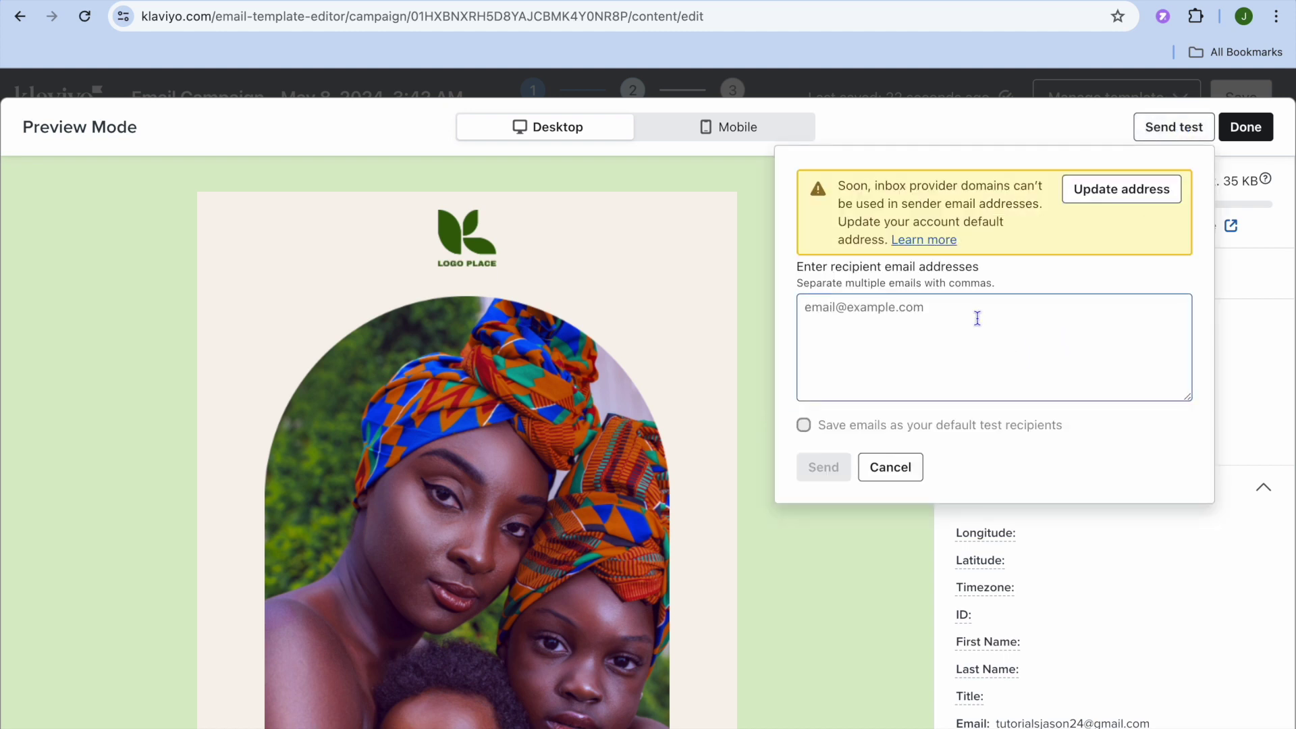
click(976, 317)
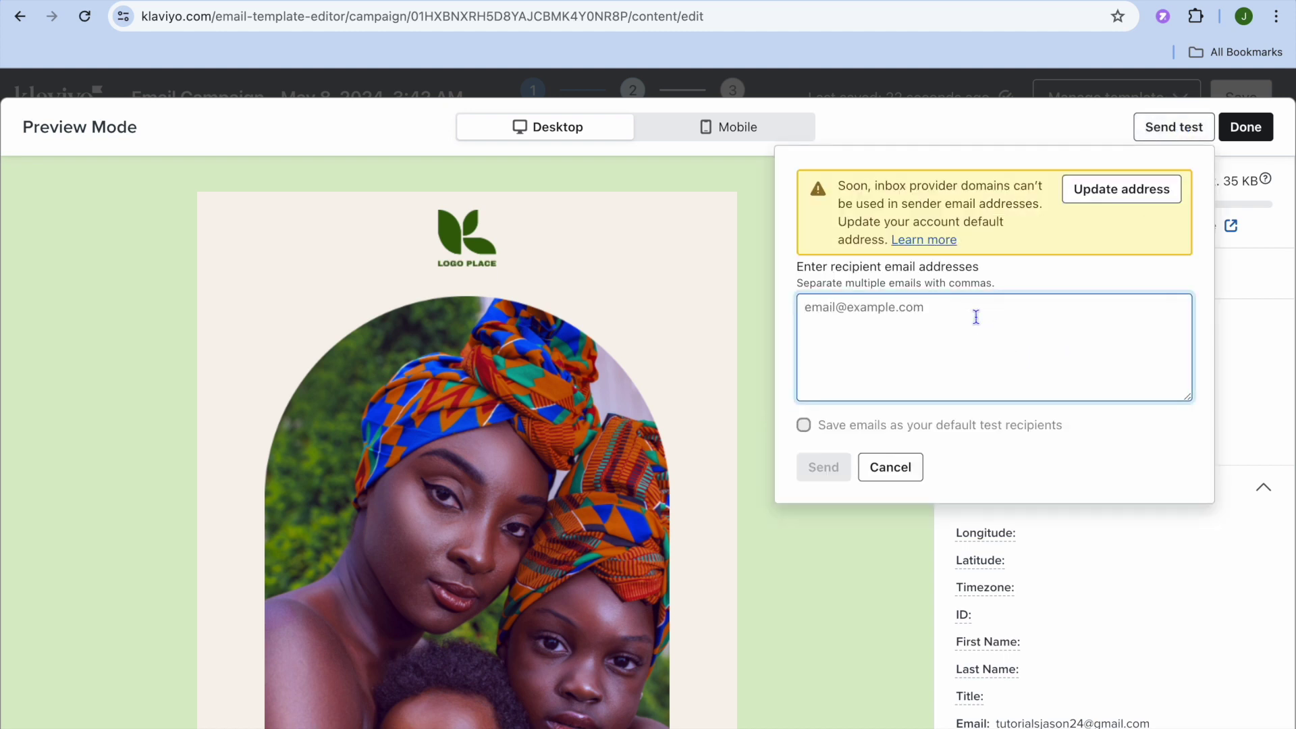
click(879, 466)
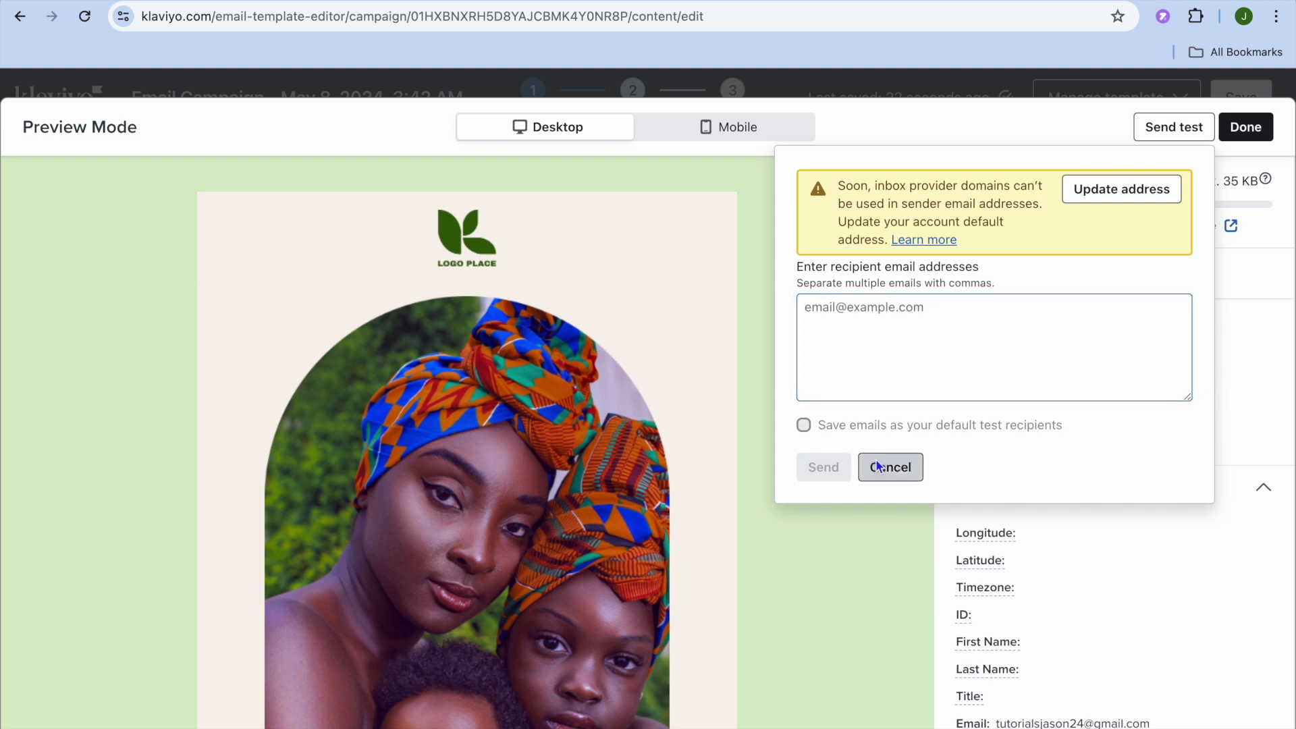
click(1242, 128)
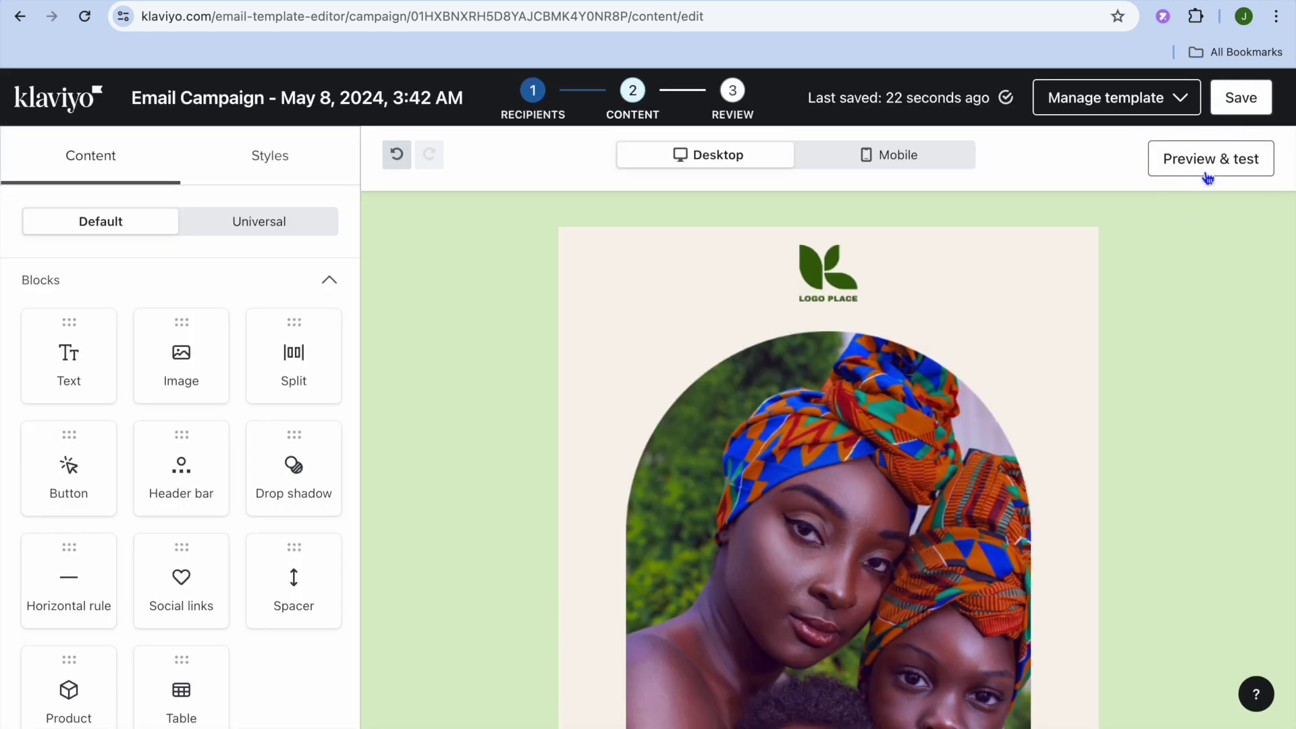
click(1249, 98)
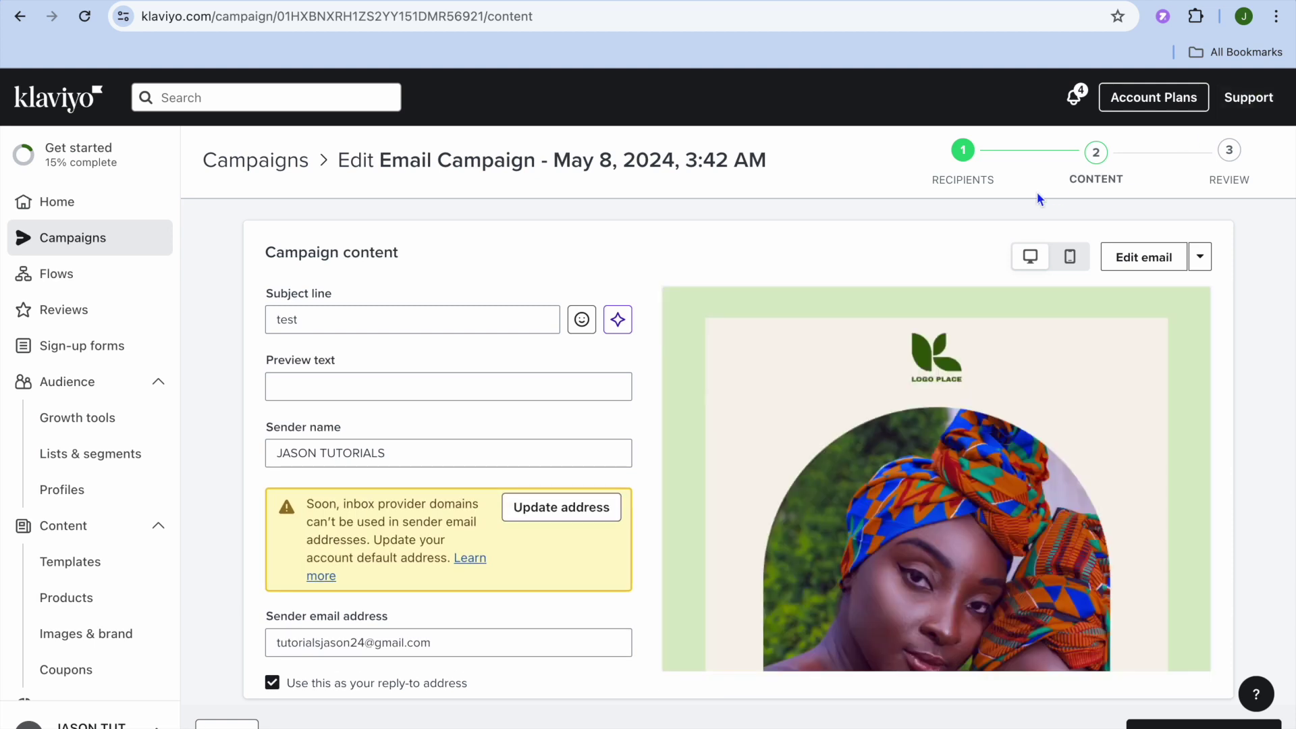
- Scroll the Campaign content page to look over the subject line, sender details and Mother's Day preview
scroll(754, 353, down, 5)
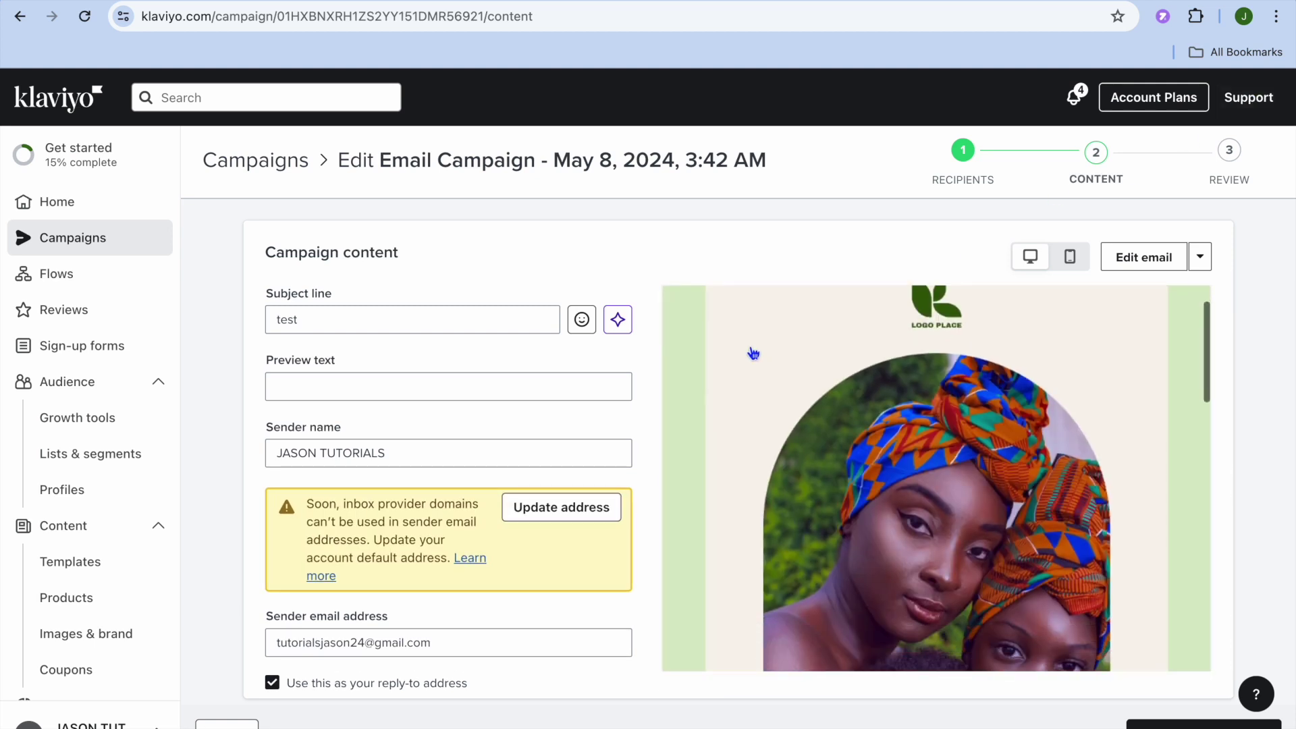
scroll(753, 353, up, 5)
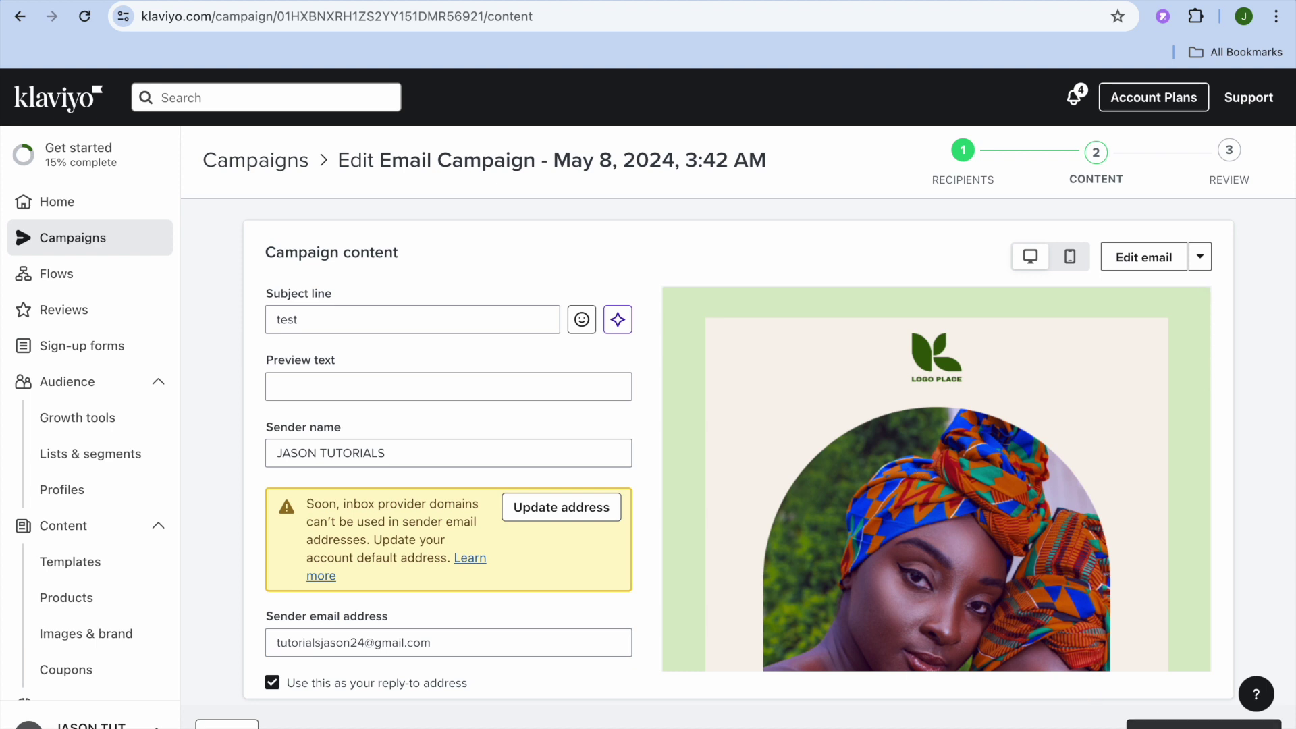
- Advance to the Review step and scroll through the Ready to send checklist
click(1204, 724)
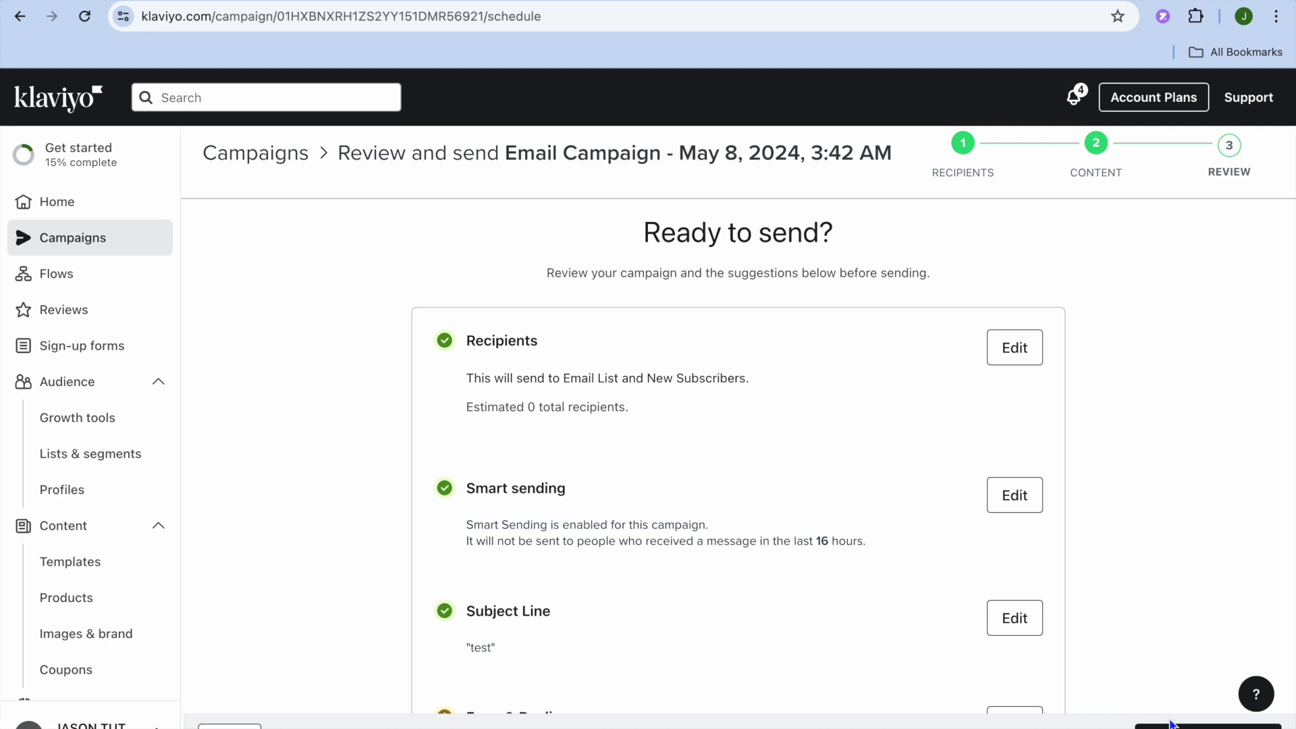
scroll(1130, 525, down, 3)
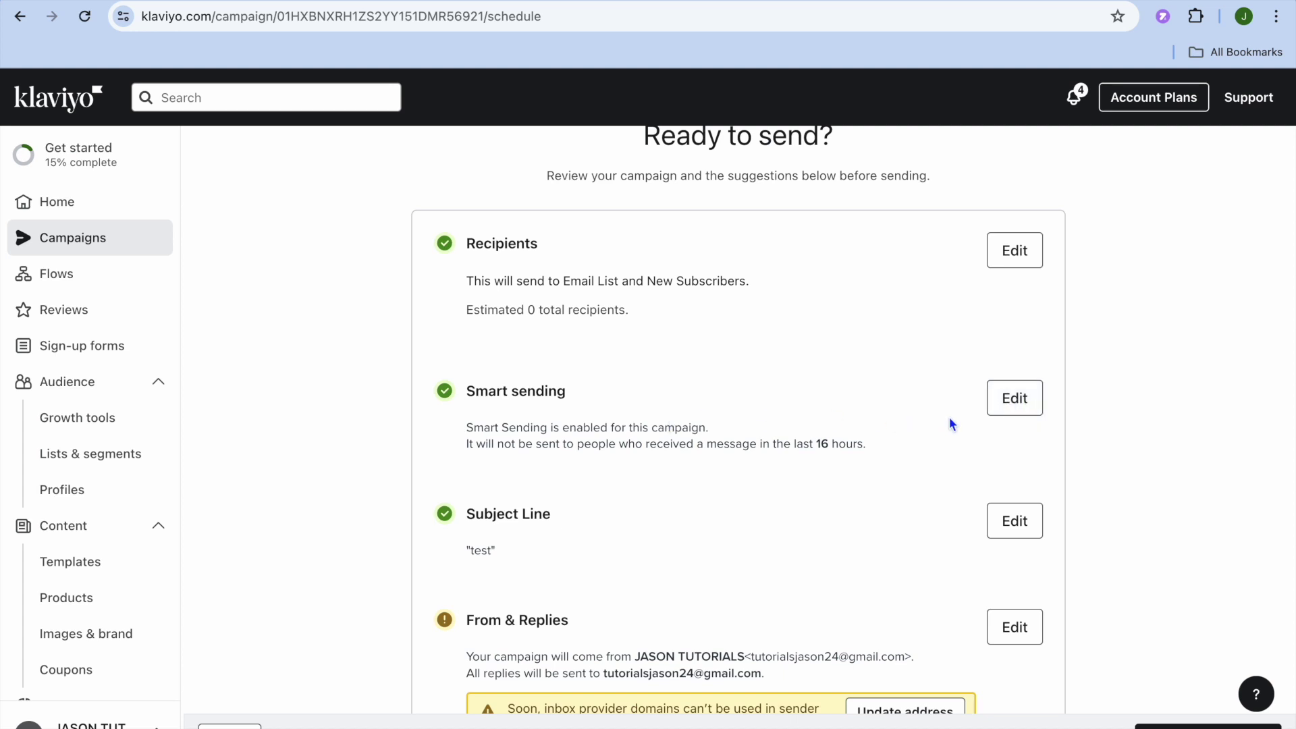
scroll(950, 423, down, 5)
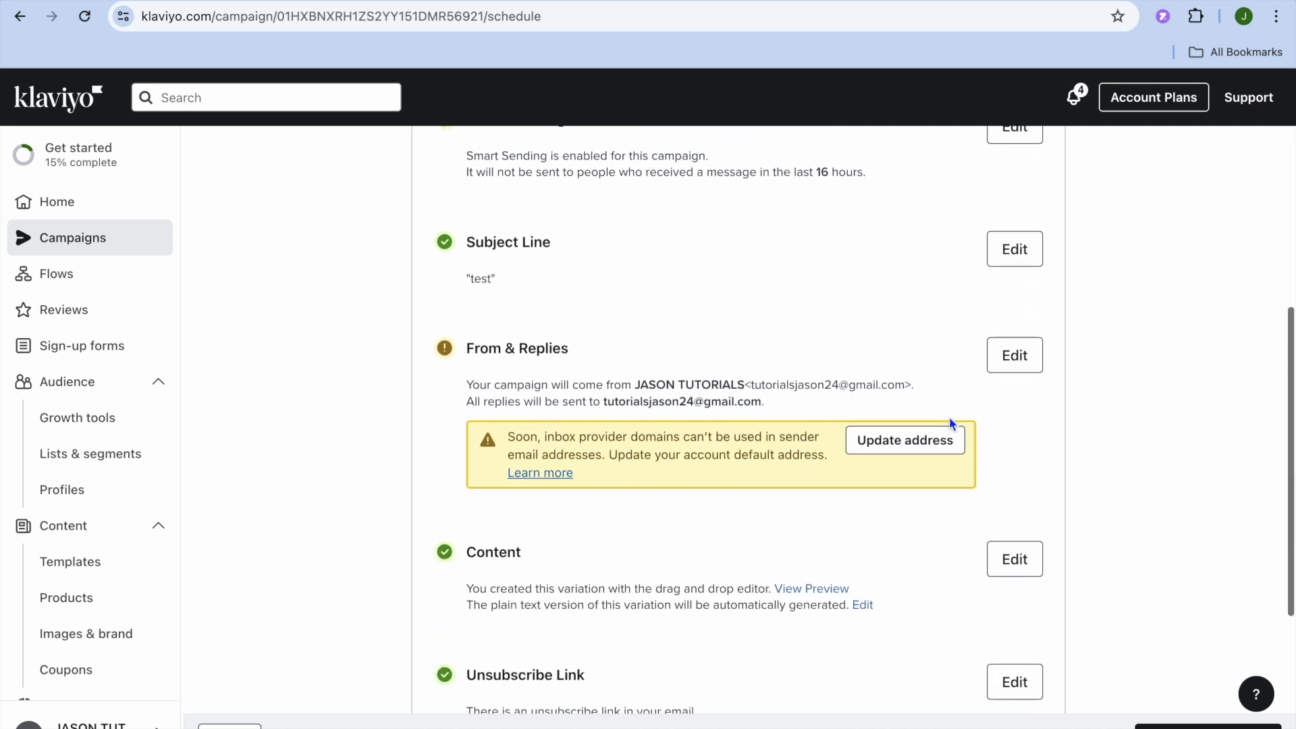
scroll(949, 416, down, 3)
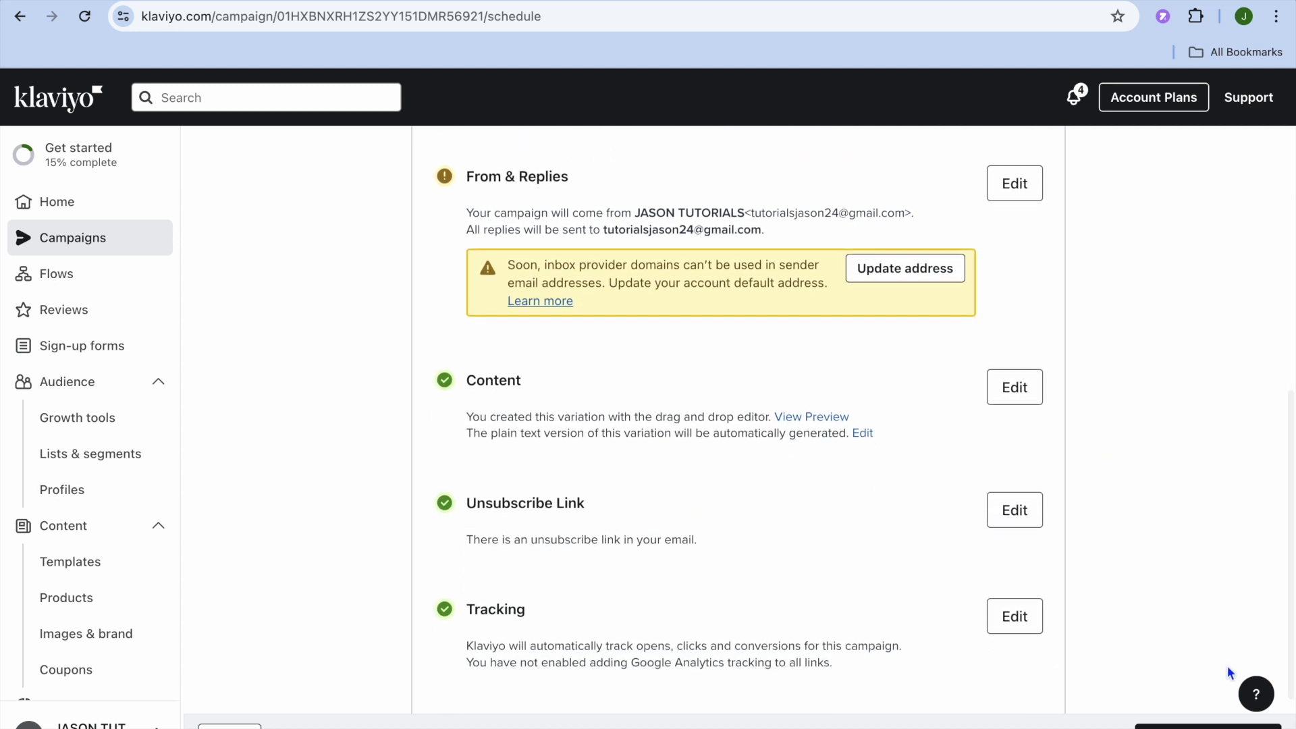